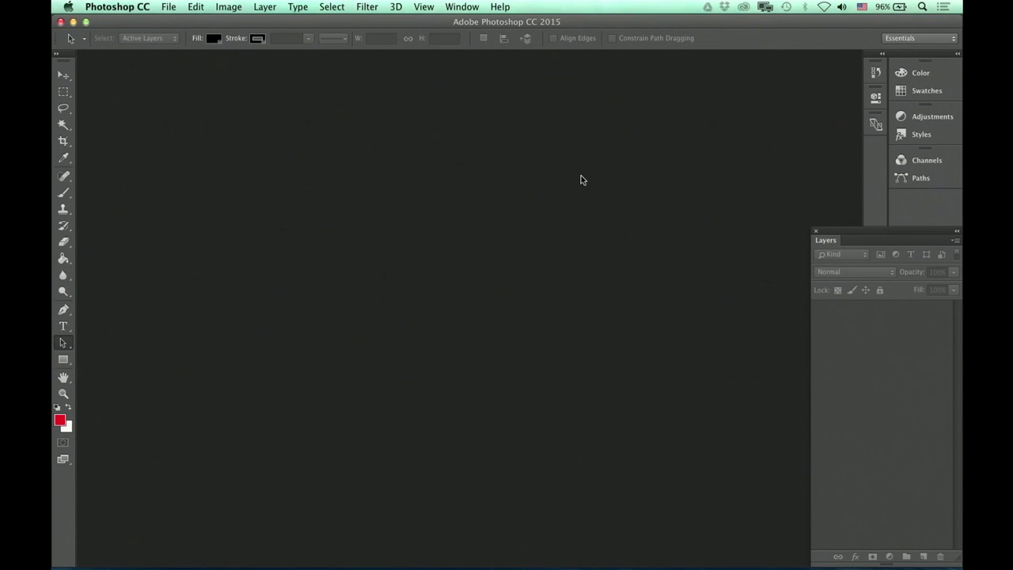
Open sketch.tif from the 2-Photoshop folder.
left_click(168, 7)
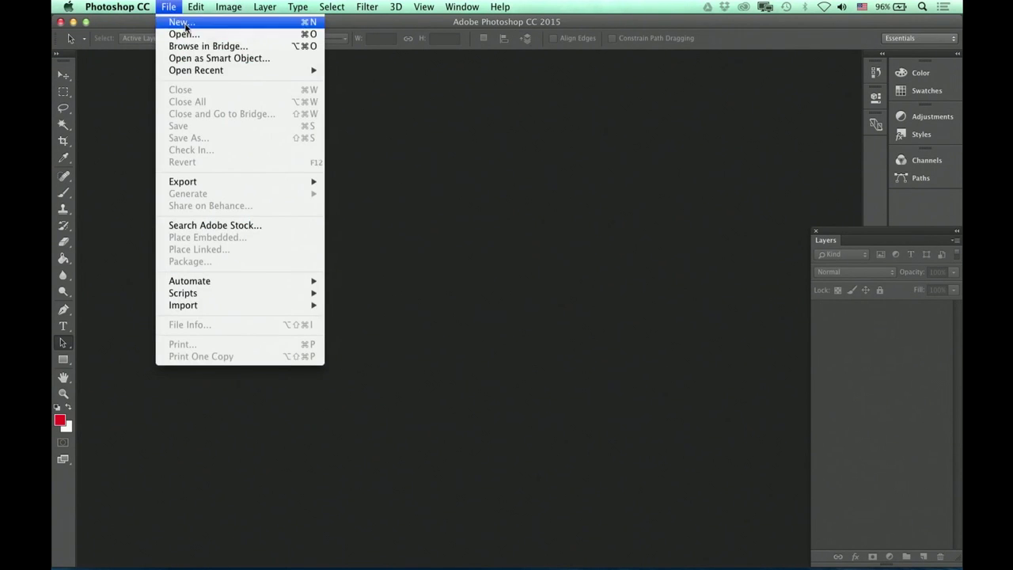
left_click(183, 34)
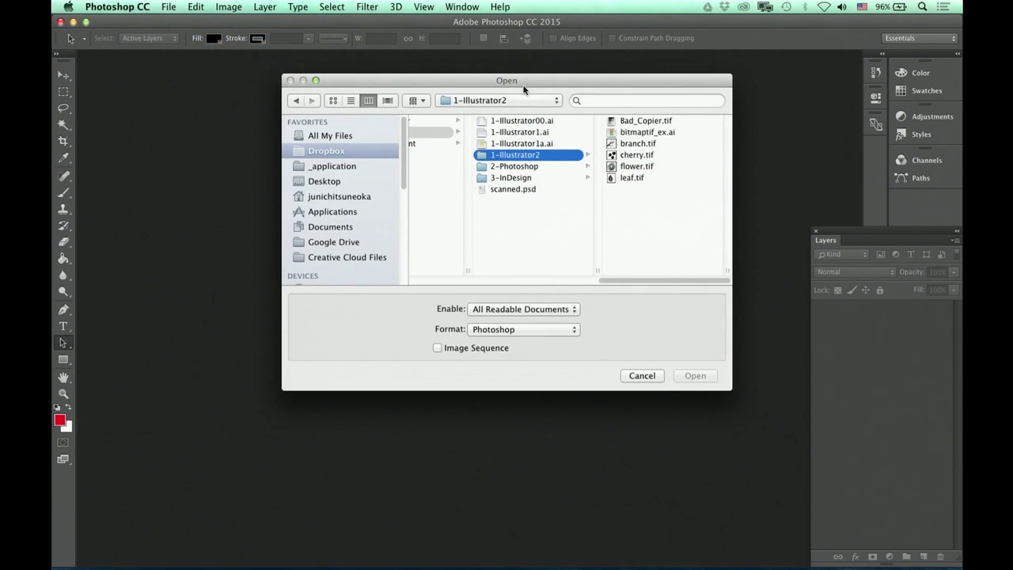
left_click(518, 168)
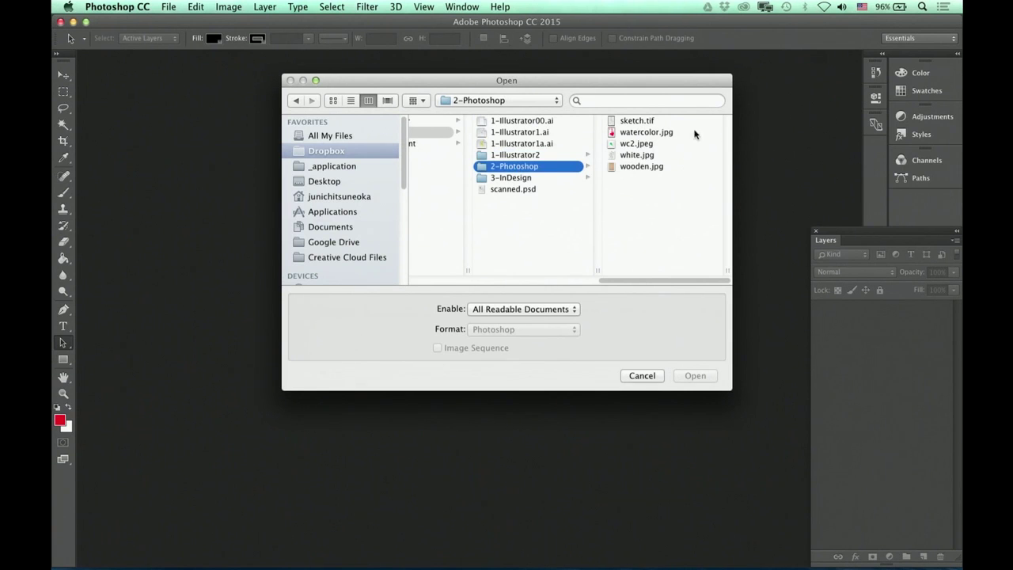
left_click(659, 122)
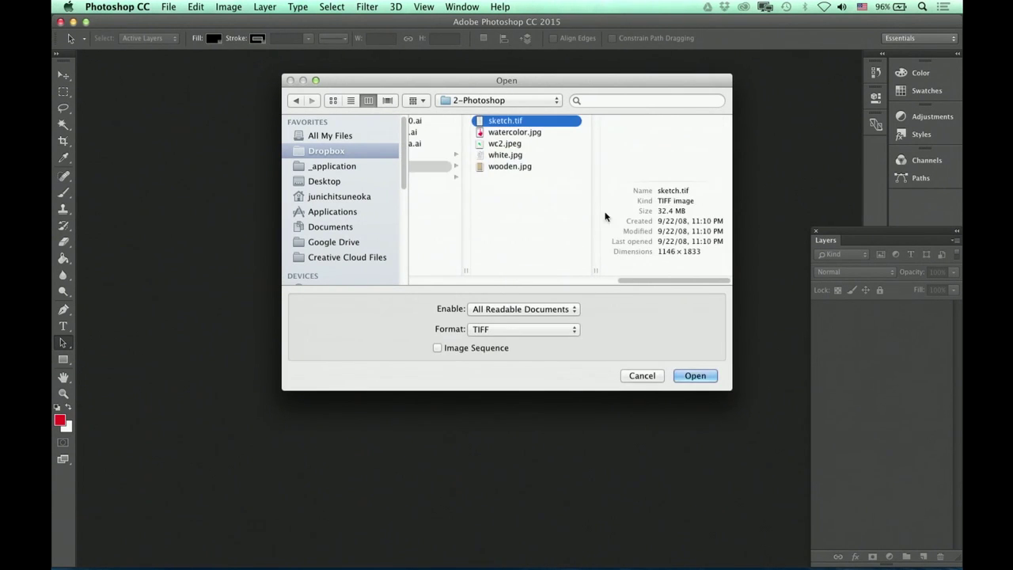
left_click(686, 378)
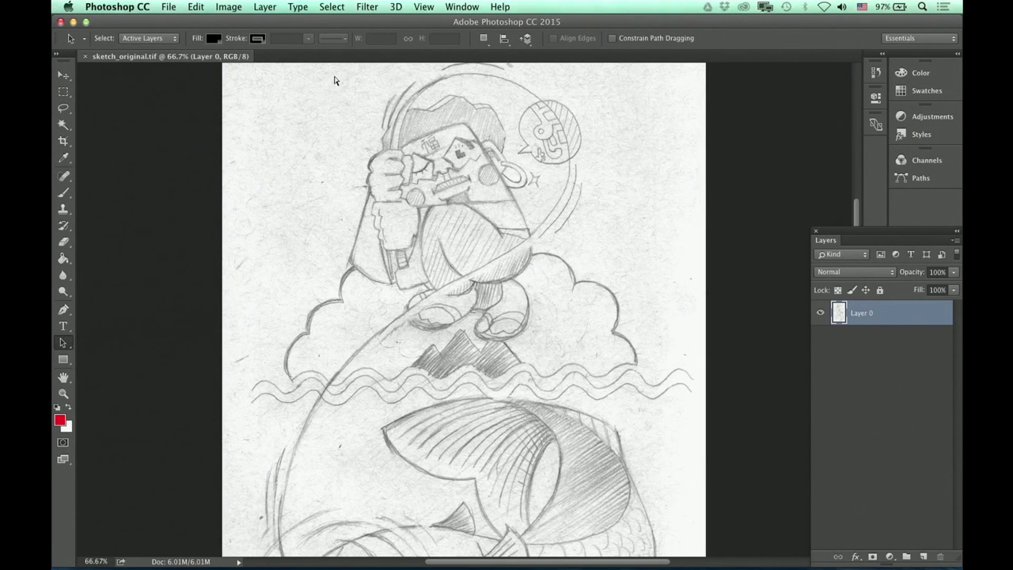
Switch from Photoshop over to Finder.
key("super+Tab")
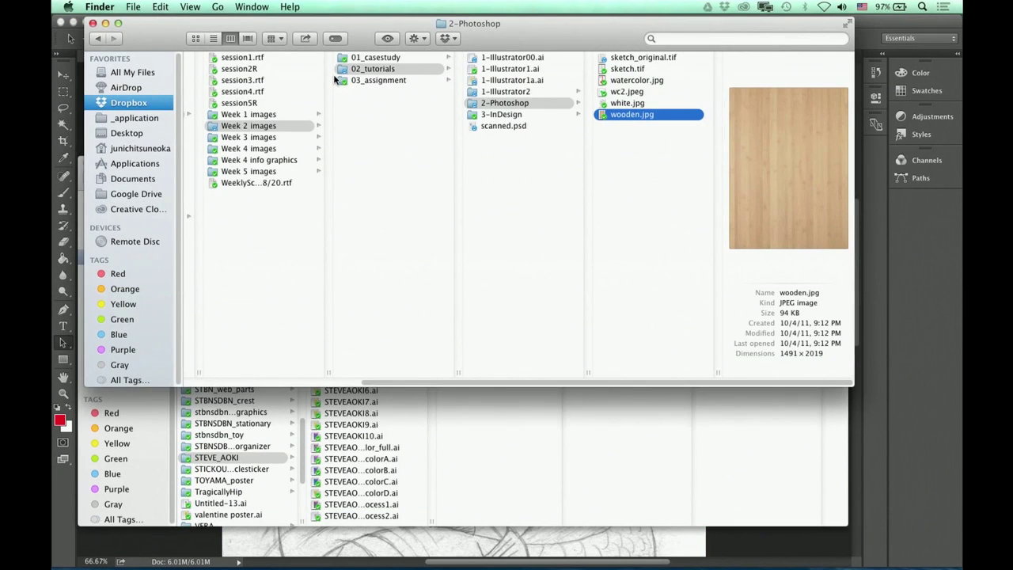
Quick Look the wooden.jpg wood texture in Finder, then return to Photoshop.
key("space")
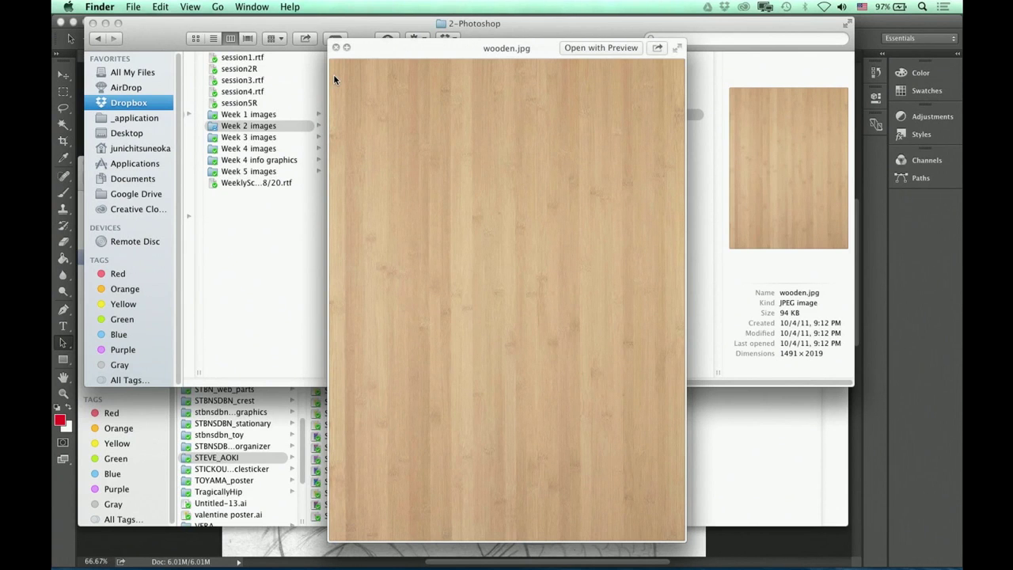
key("space")
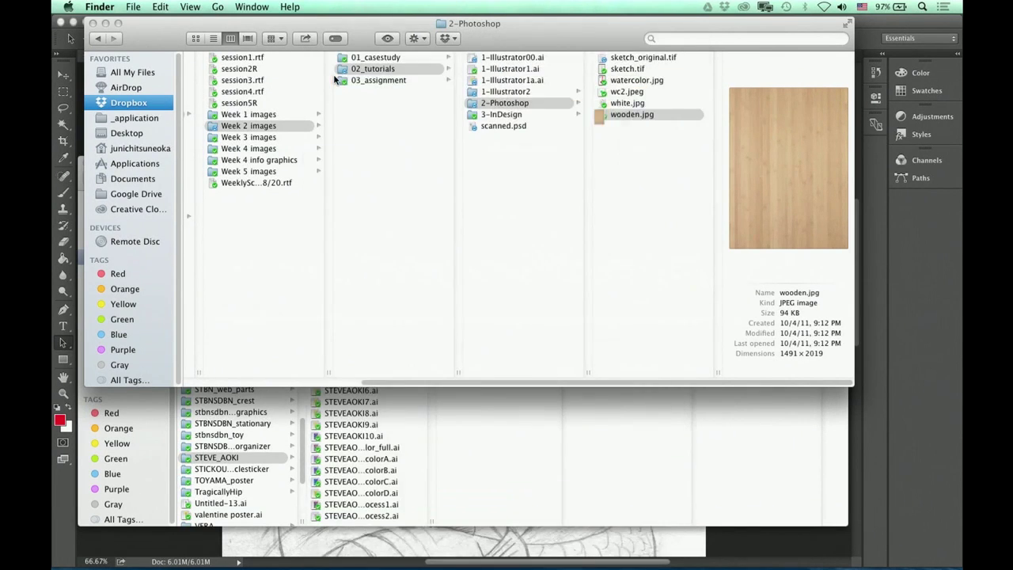
key("super+Tab")
Open wooden.jpg from the 2-Photoshop folder as a new document.
left_click(169, 7)
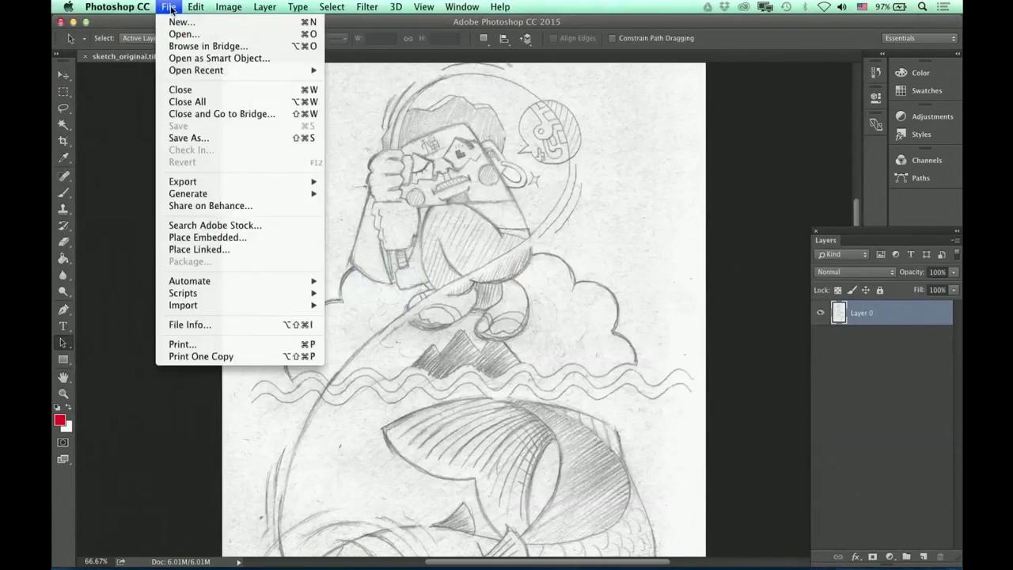
left_click(231, 35)
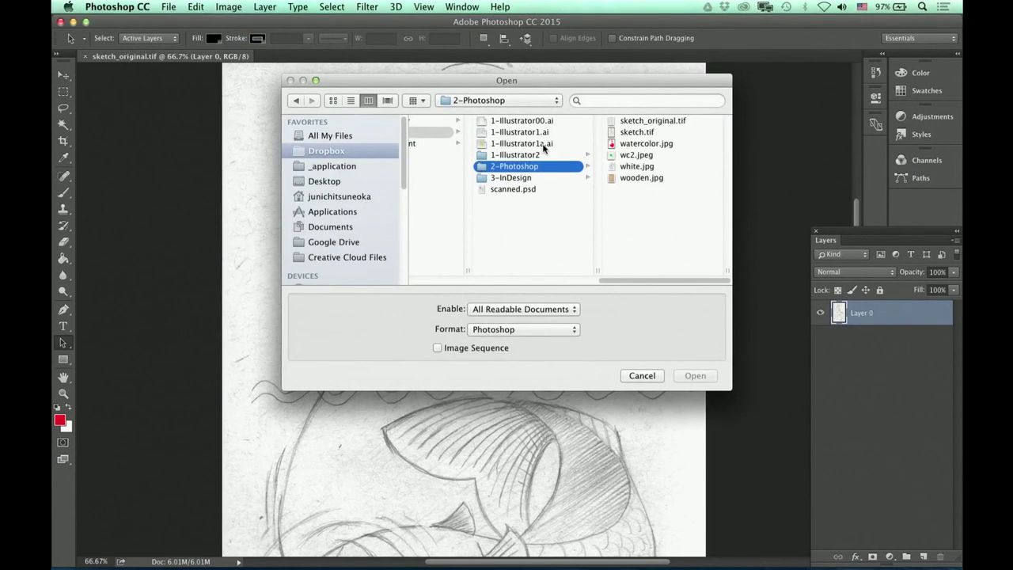
left_click(636, 177)
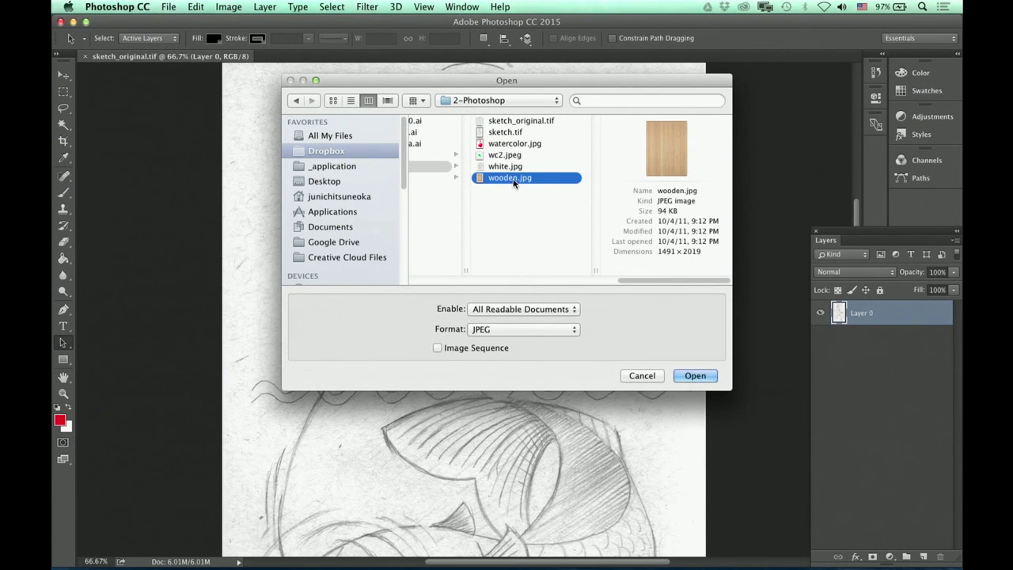
left_click(694, 375)
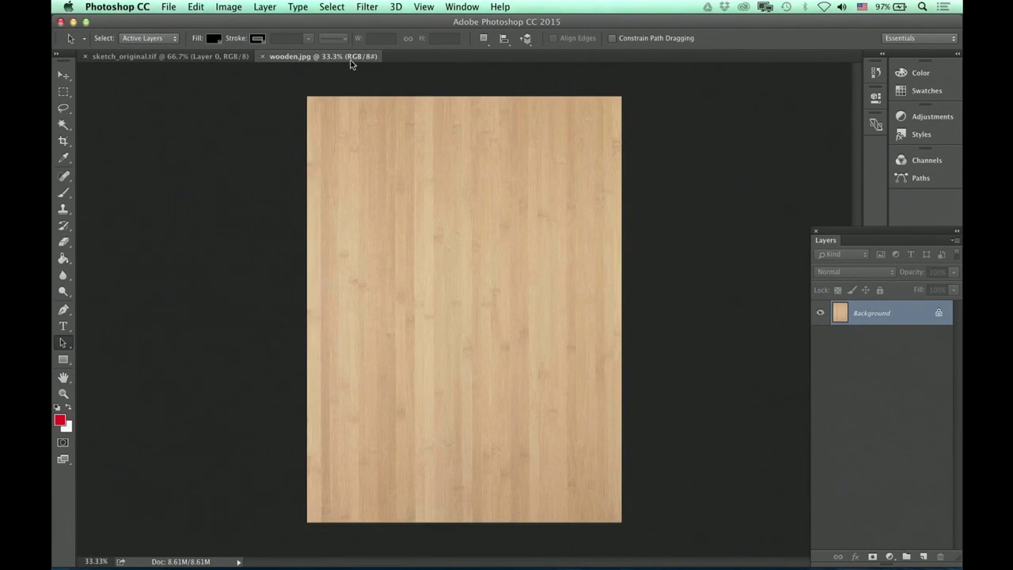
Copy the entire wood texture and paste it into sketch_original.tif as Layer 1.
key("super+a")
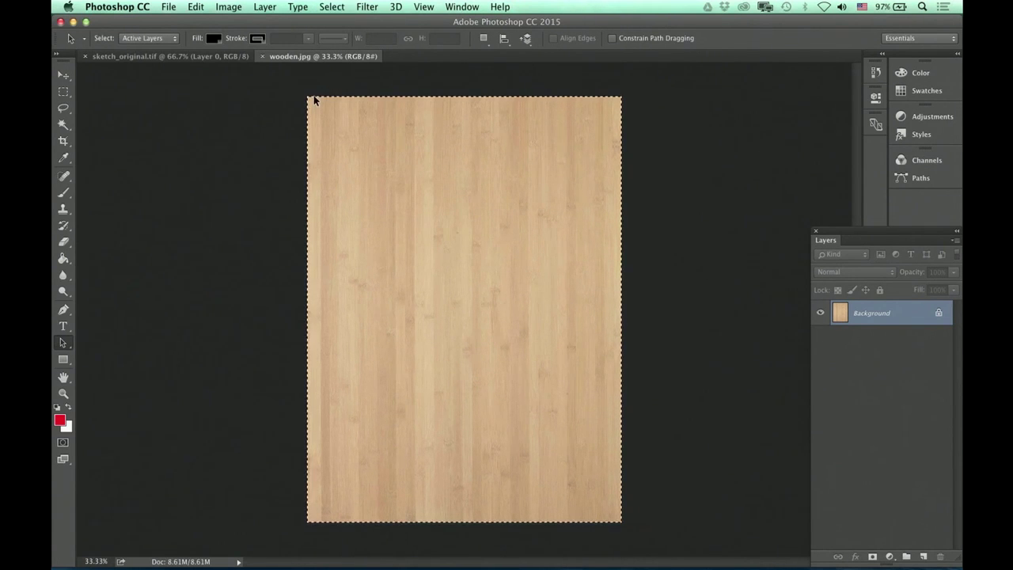
key("super+c")
left_click(222, 57)
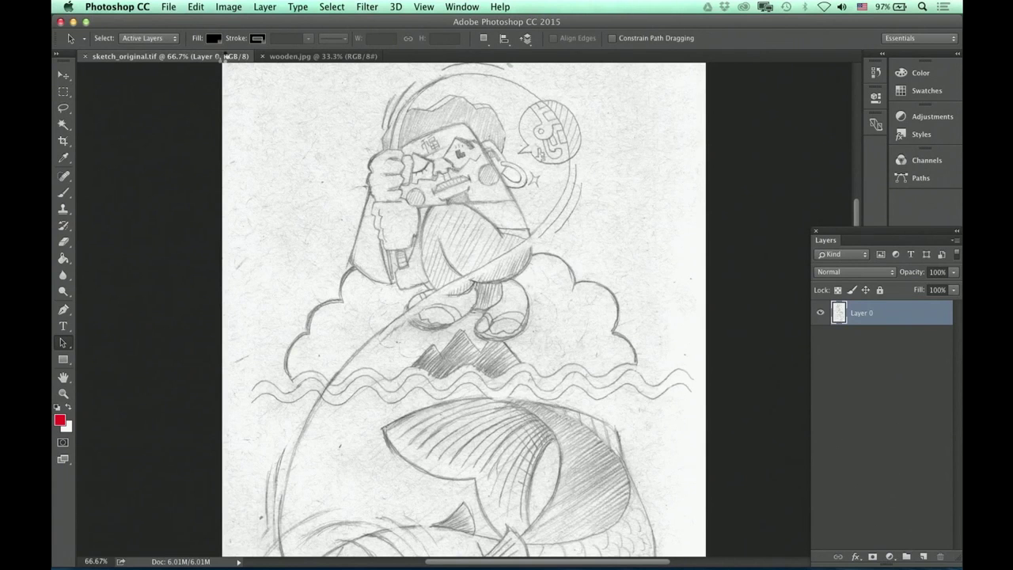
key("super+v")
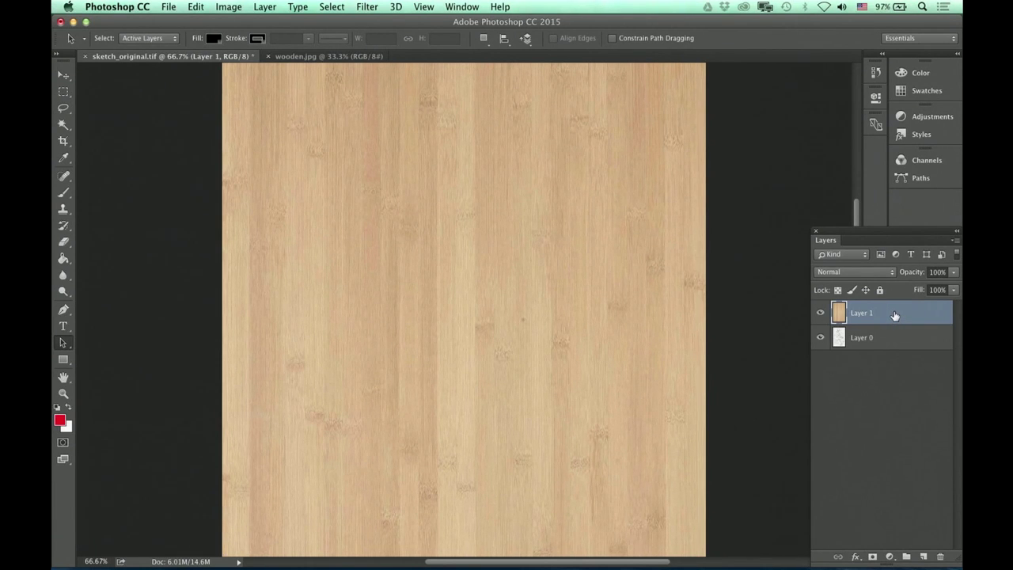
Move the wood layer below Layer 0 and set Layer 0's blend mode to Multiply.
left_click_drag(894, 316, 895, 345)
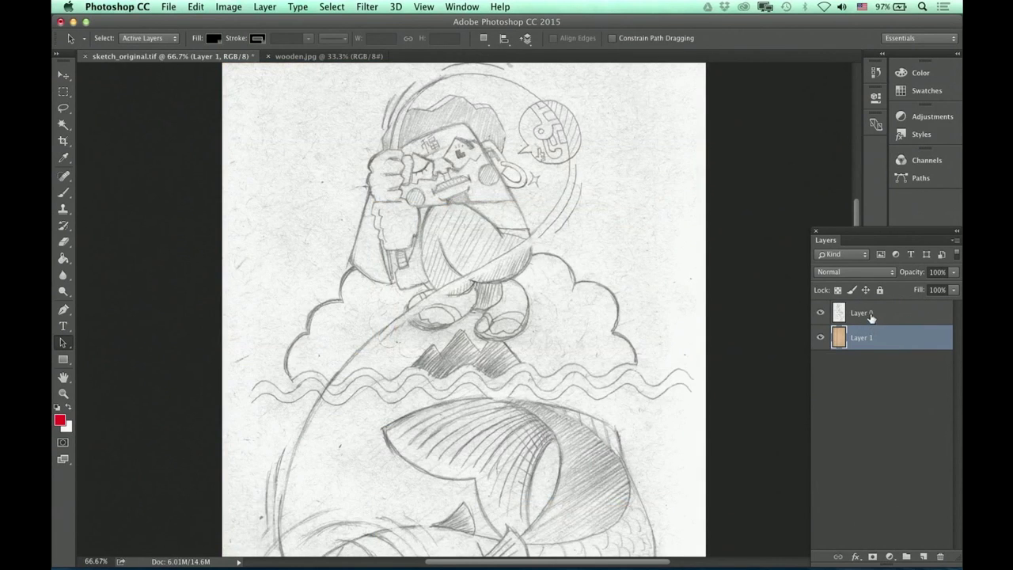
left_click(889, 316)
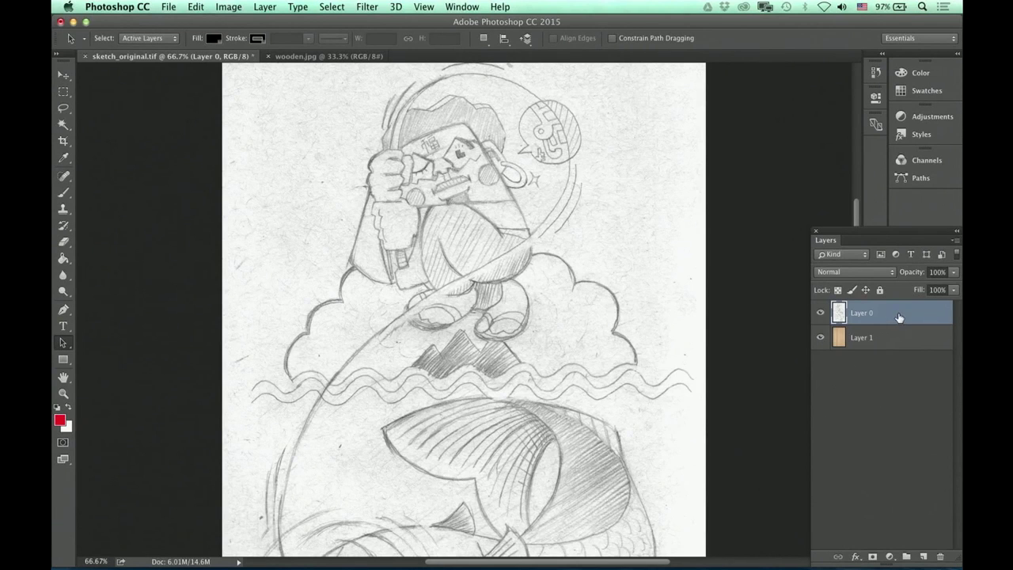
left_click(873, 274)
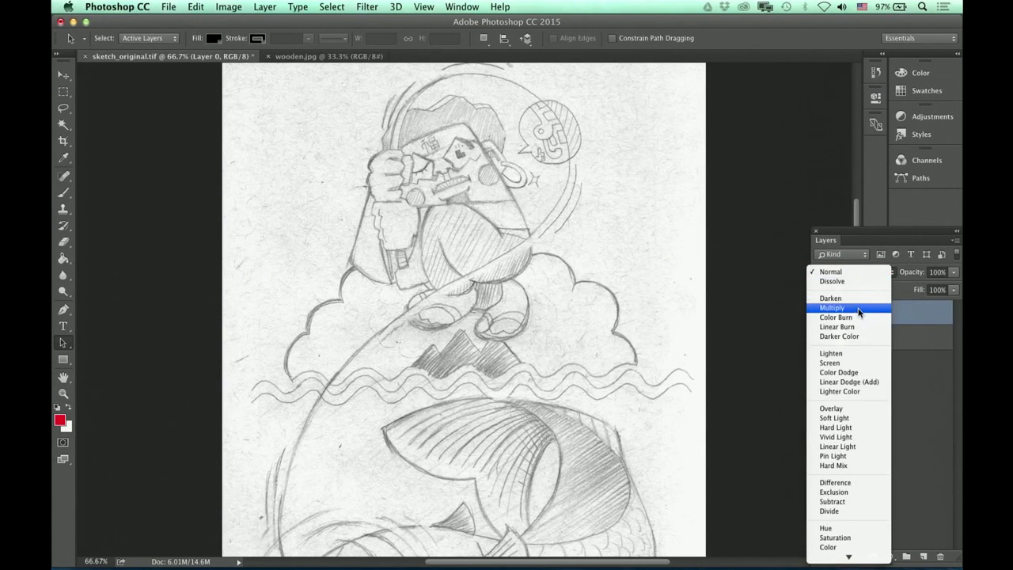
left_click(858, 309)
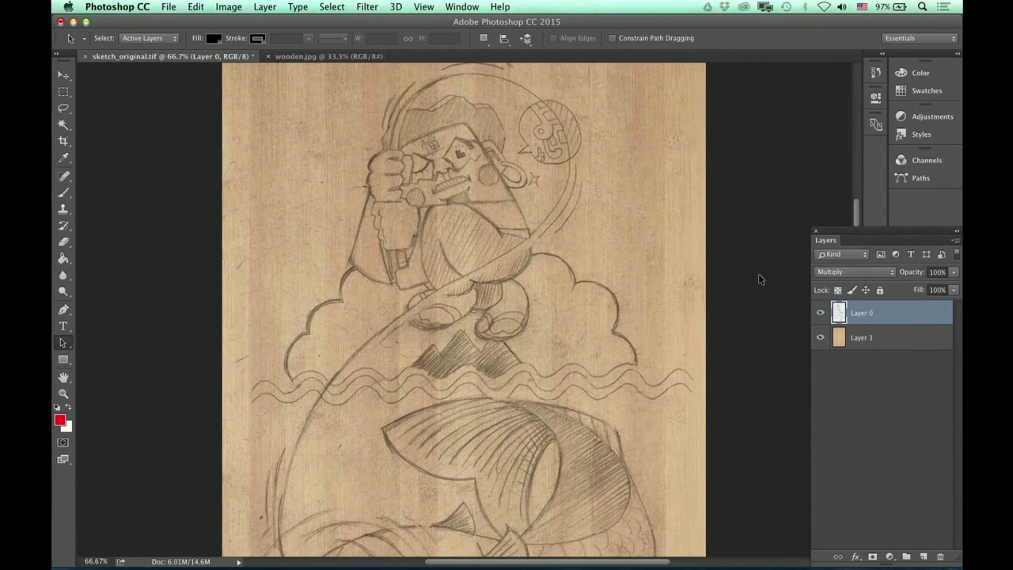
key("super+minus")
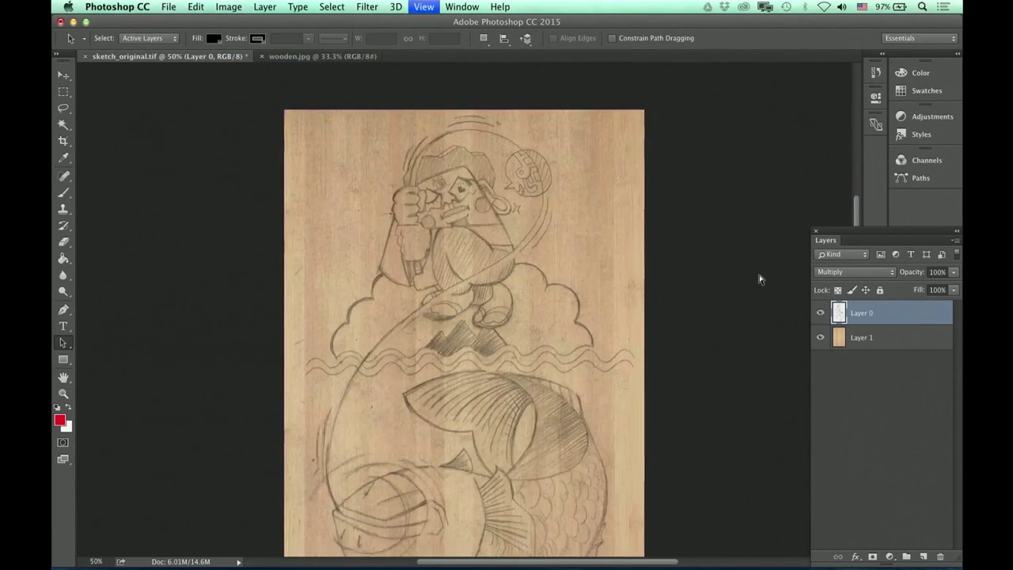
Hide and reshow the wood texture layer to compare the sketch with and without it.
key("super+minus")
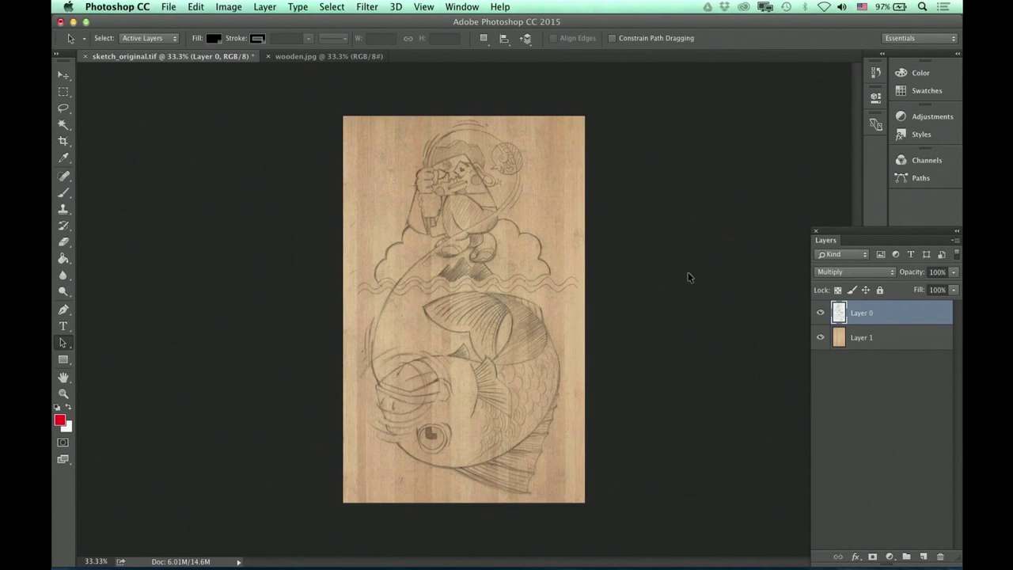
left_click(820, 339)
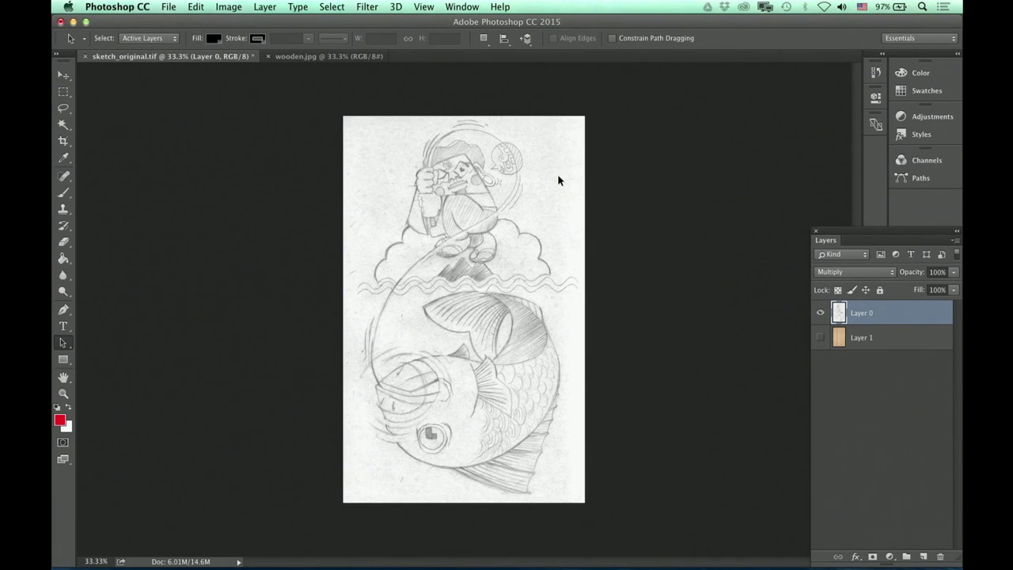
left_click(870, 342)
left_click(820, 338)
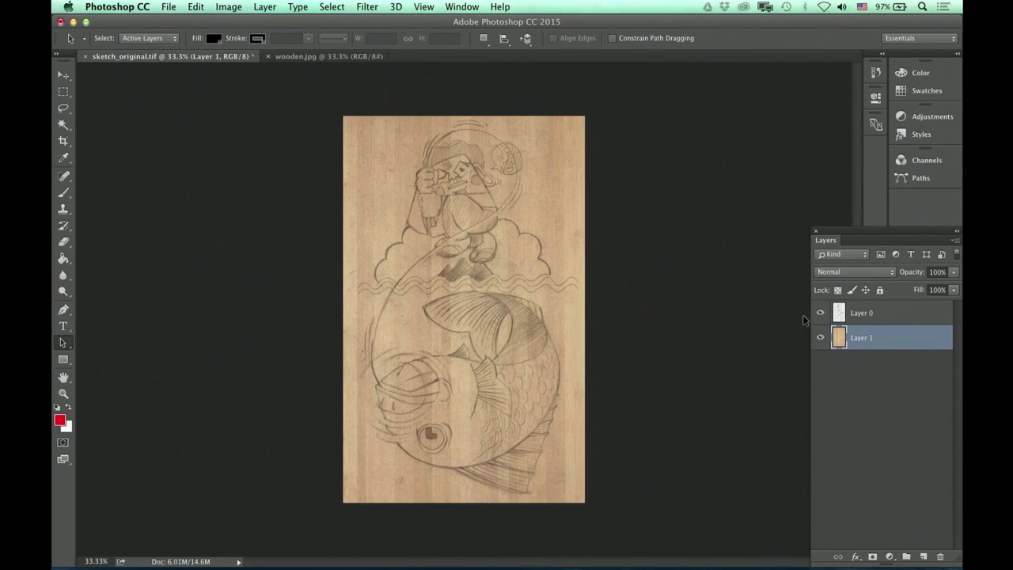
Zoom in on the character's head, confirm Layer 0 stays Multiply, and fit the drawing on screen.
key("z")
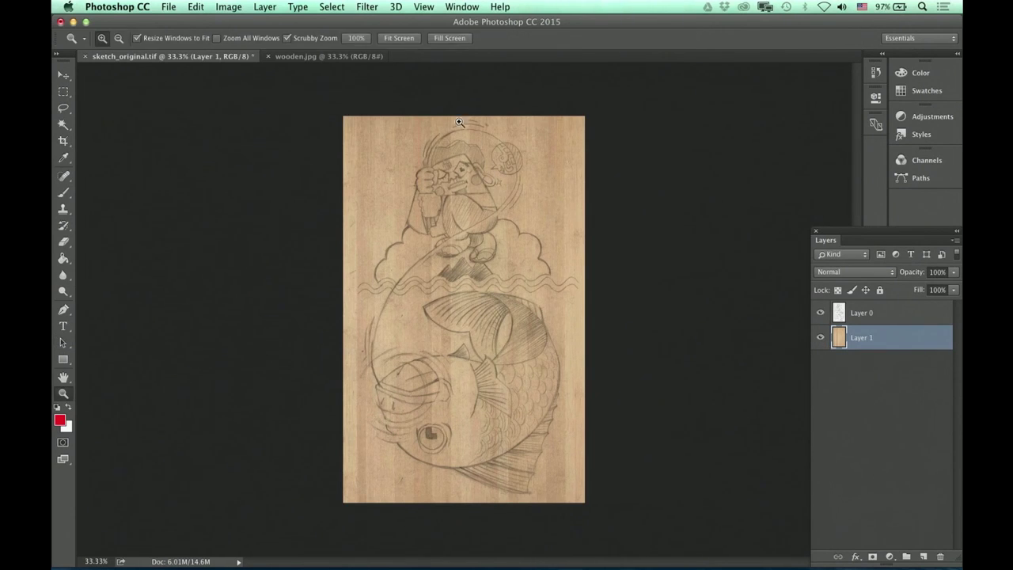
left_click_drag(464, 168, 402, 168)
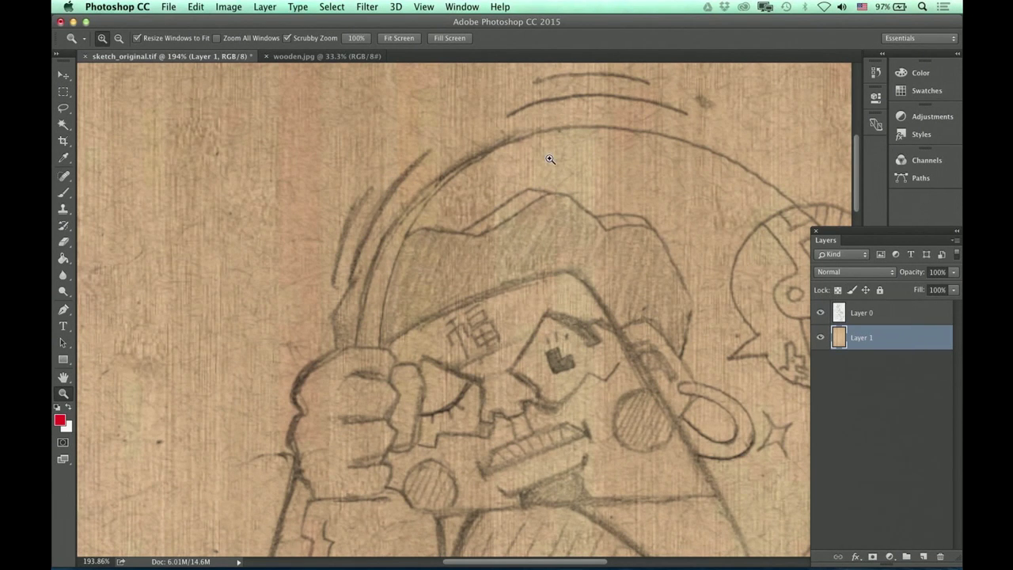
left_click(870, 311)
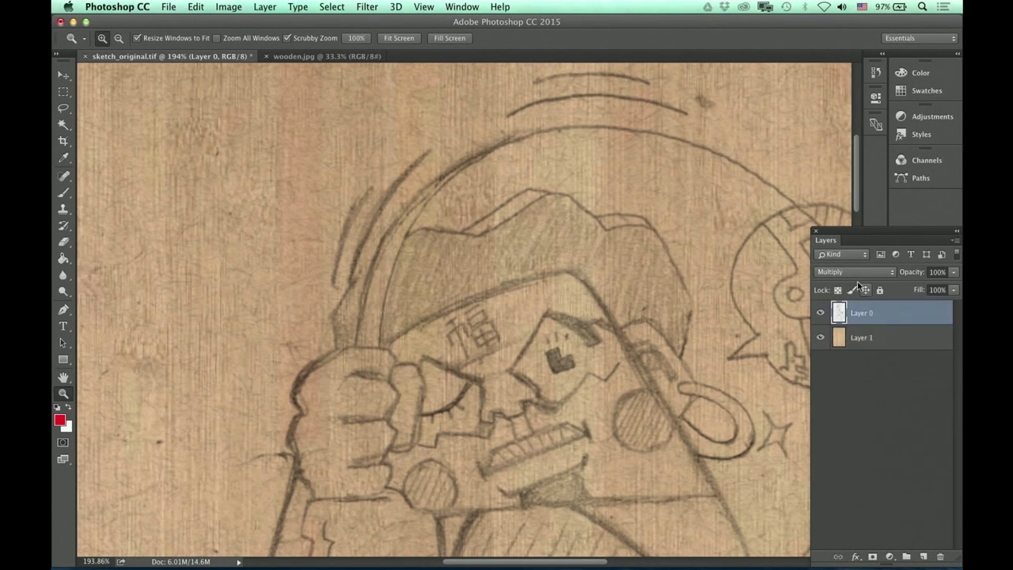
left_click(854, 273)
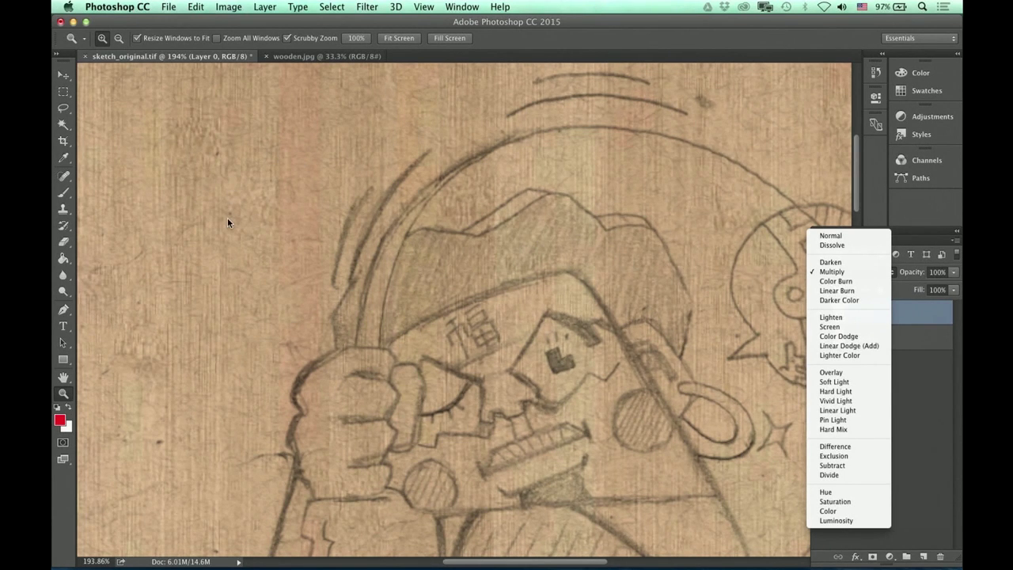
key("Escape")
key("super+0")
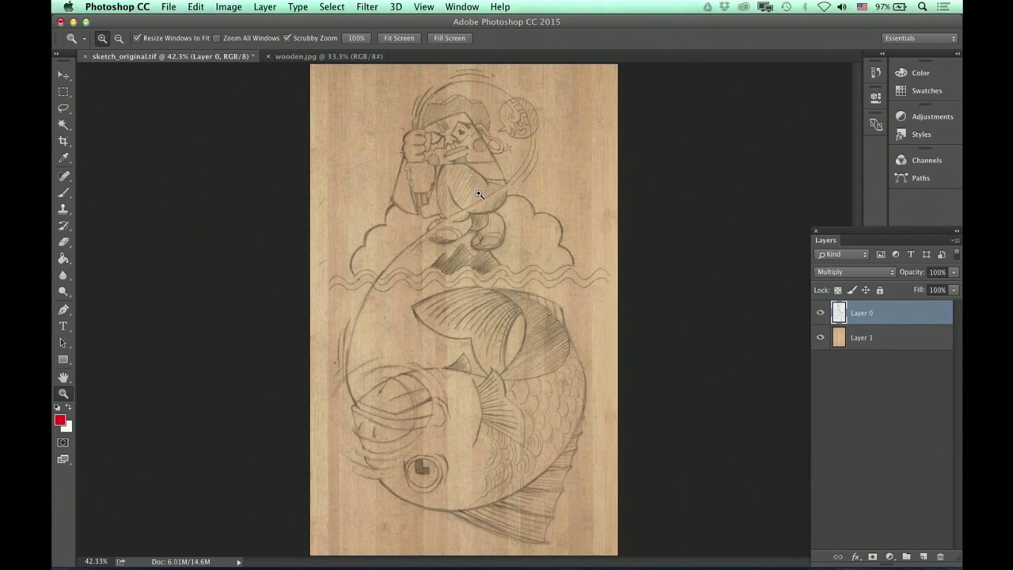
Quick Look watercolor.jpg in Finder, then return to Photoshop.
key("super+Tab")
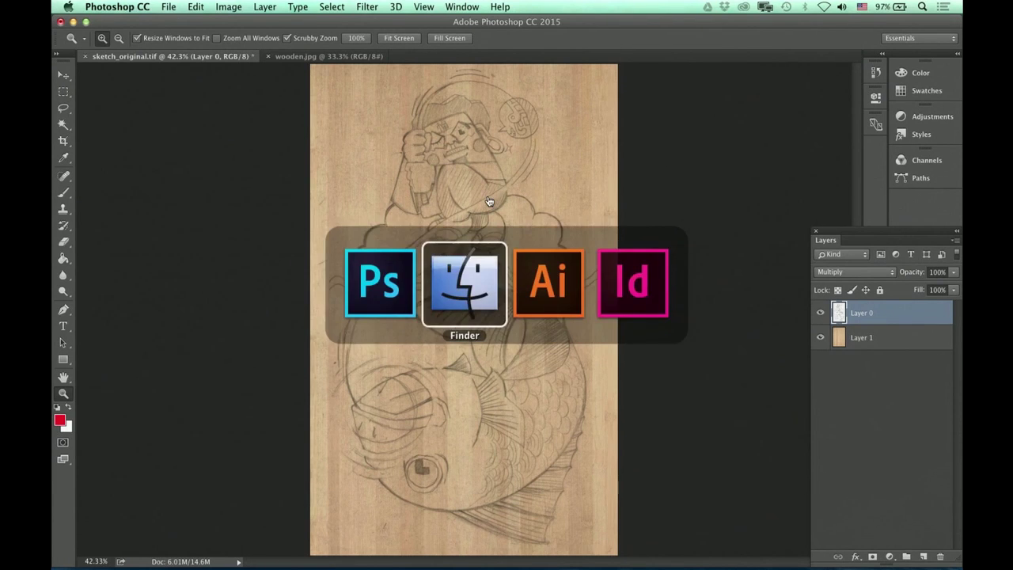
key("Up")
key("Up")
key("Up")
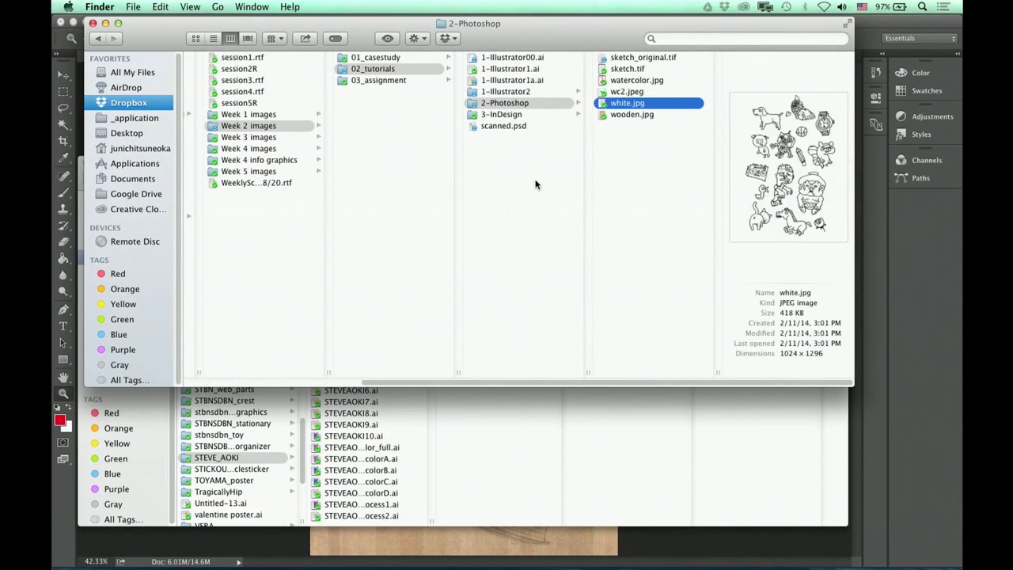
key("space")
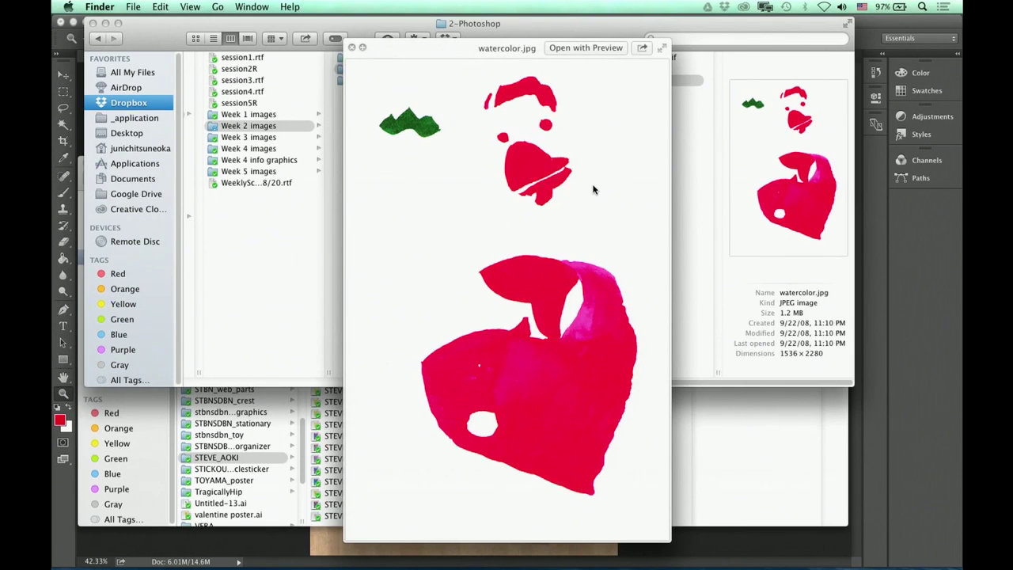
key("super+Tab")
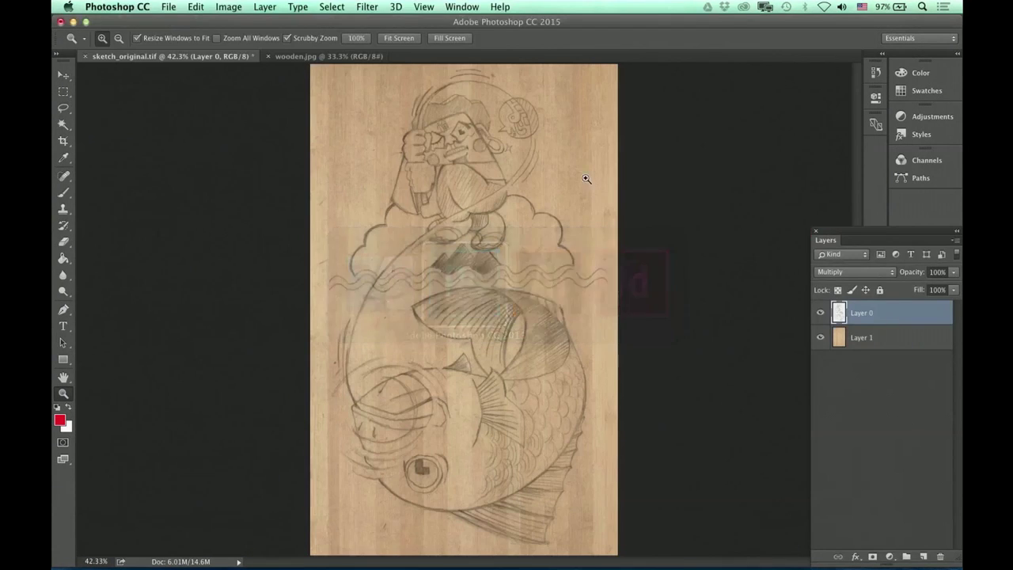
Select watercolor.jpg in Photoshop's Open dialog.
left_click(167, 10)
left_click(179, 33)
left_click(661, 148)
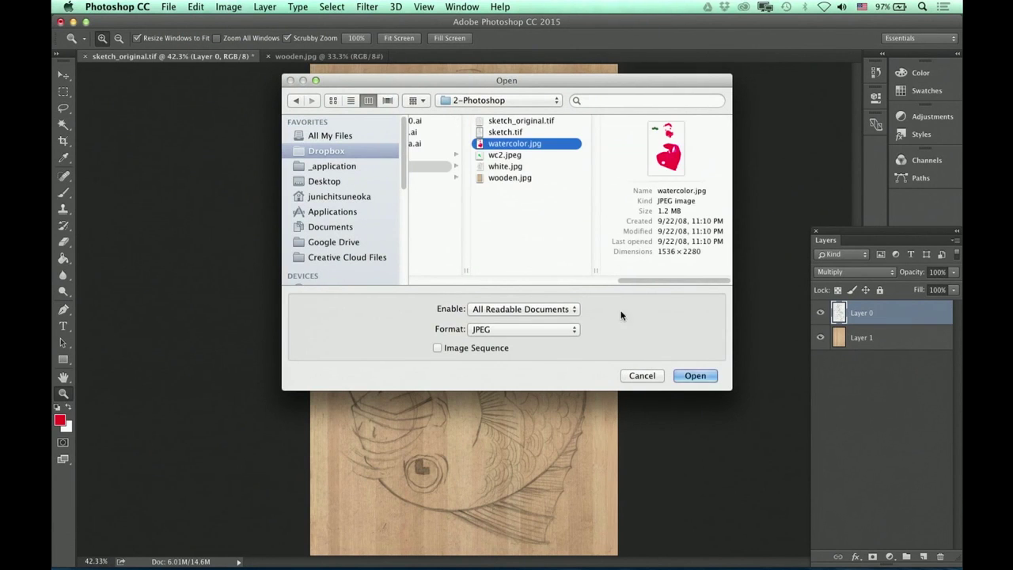
Open watercolor.jpg and paste it into sketch_original.tif as Layer 2.
left_click(695, 376)
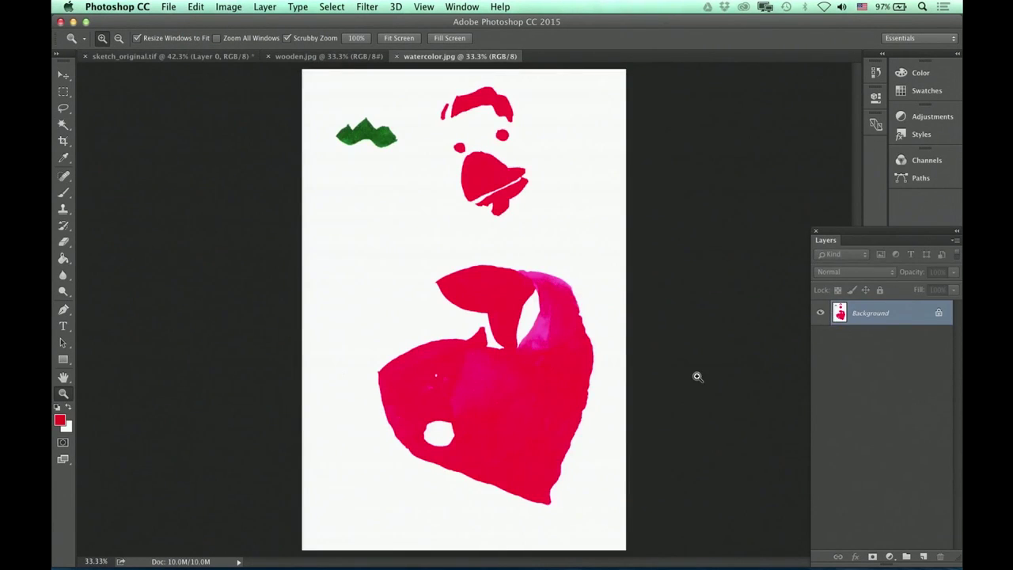
left_click(224, 57)
key("super+v")
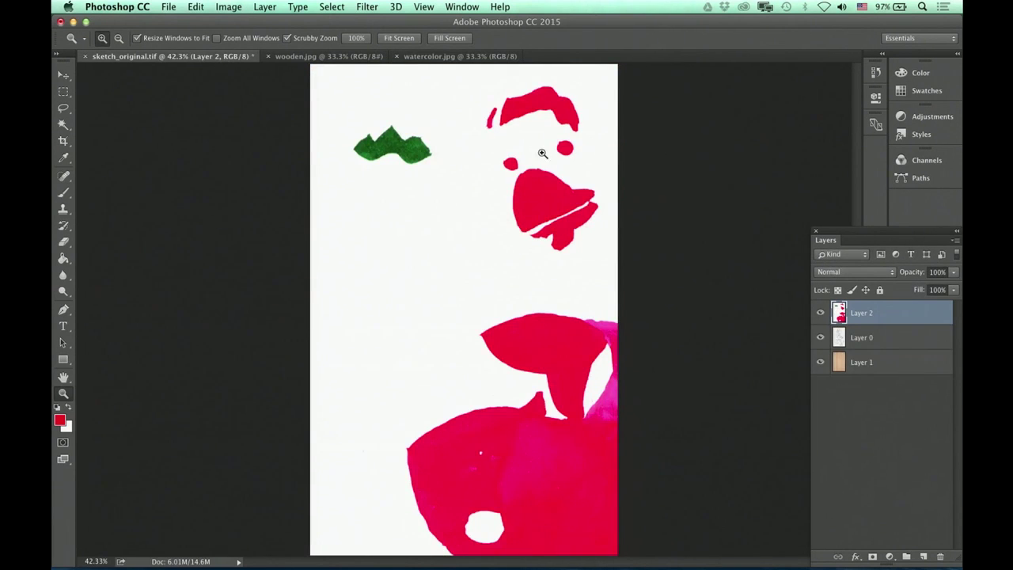
Scale the watercolor layer down to about 81.5% and move it up over the drawing.
key("super+t")
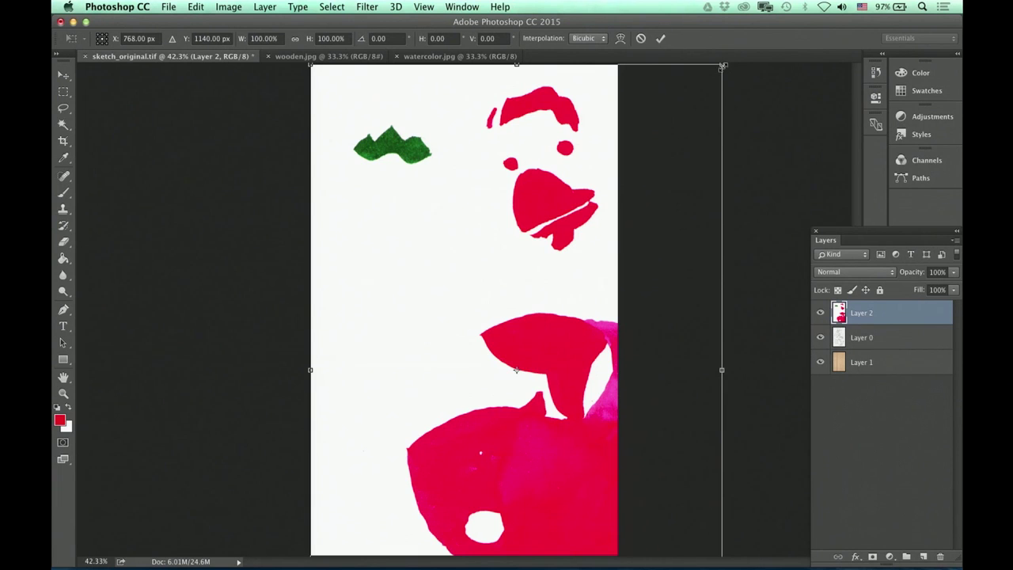
left_click_drag(721, 66, 646, 176)
left_click_drag(548, 224, 538, 131)
key("Return")
key("z")
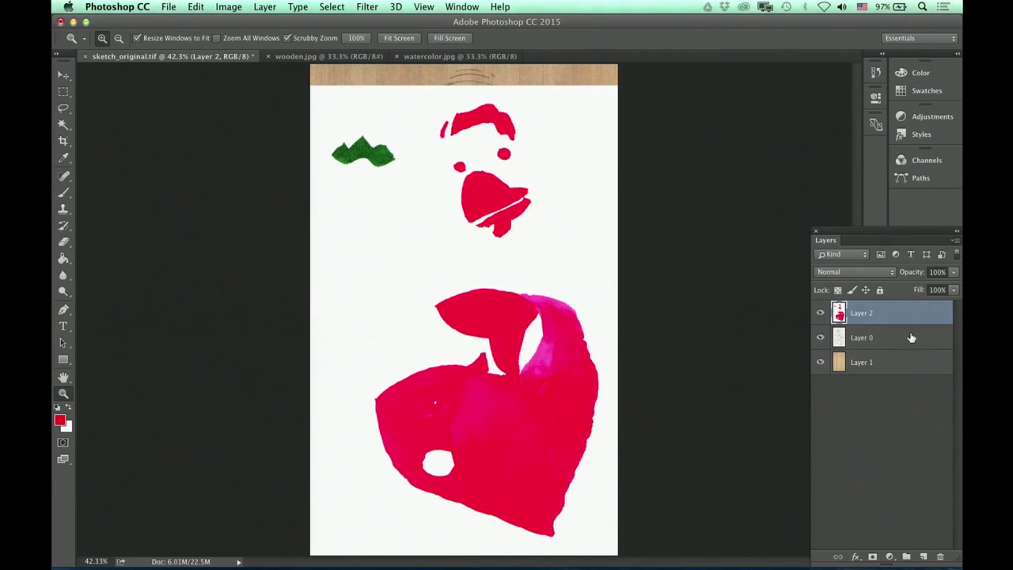
Set Layer 2 to Multiply and shift the red paint up and left over the sketch.
left_click(856, 273)
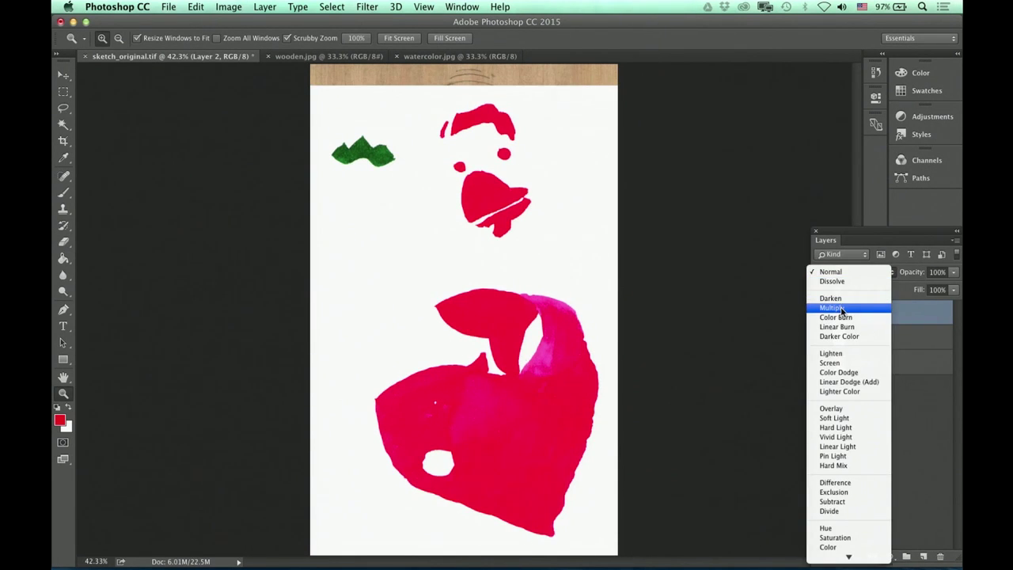
left_click(841, 309)
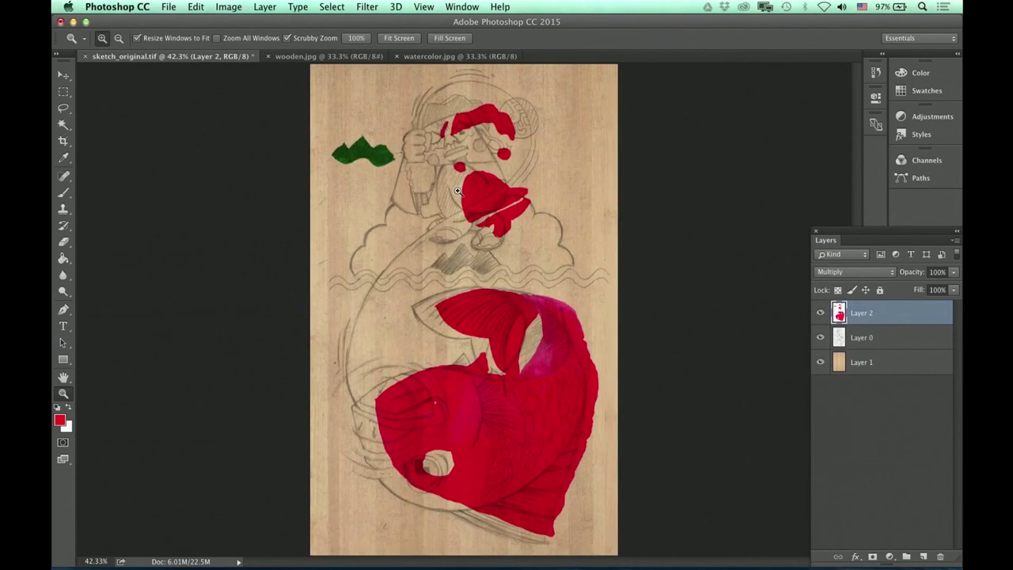
left_click(64, 76)
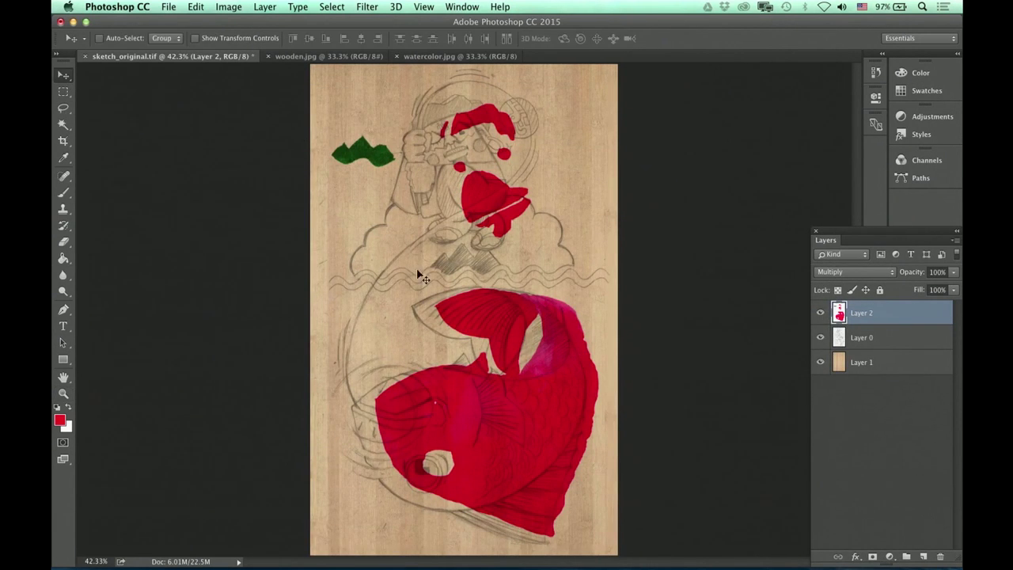
left_click_drag(471, 300, 446, 291)
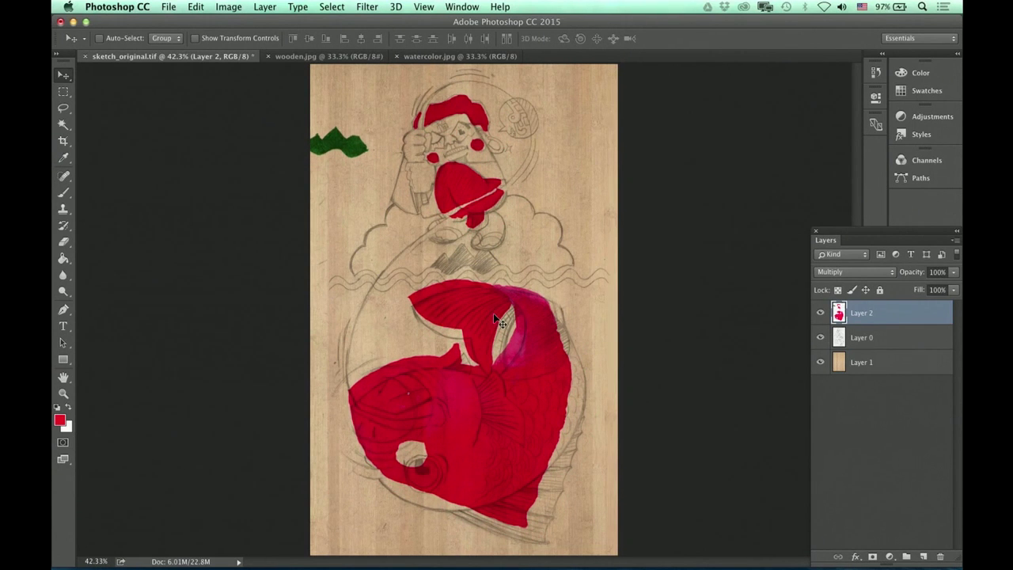
Enlarge the watercolor layer to about 103%, comparing before and after with undo.
key("super+t")
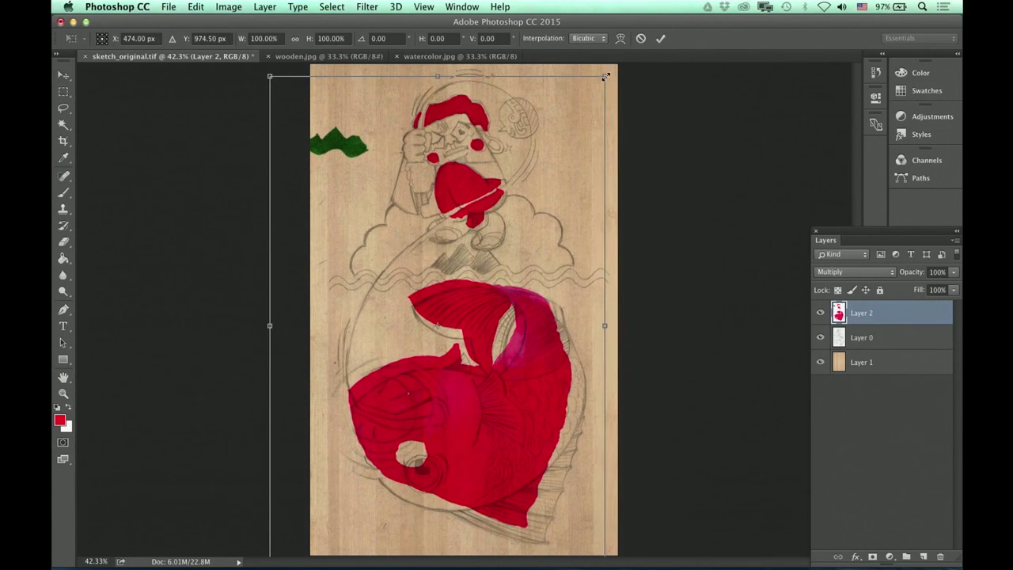
left_click_drag(605, 77, 615, 63)
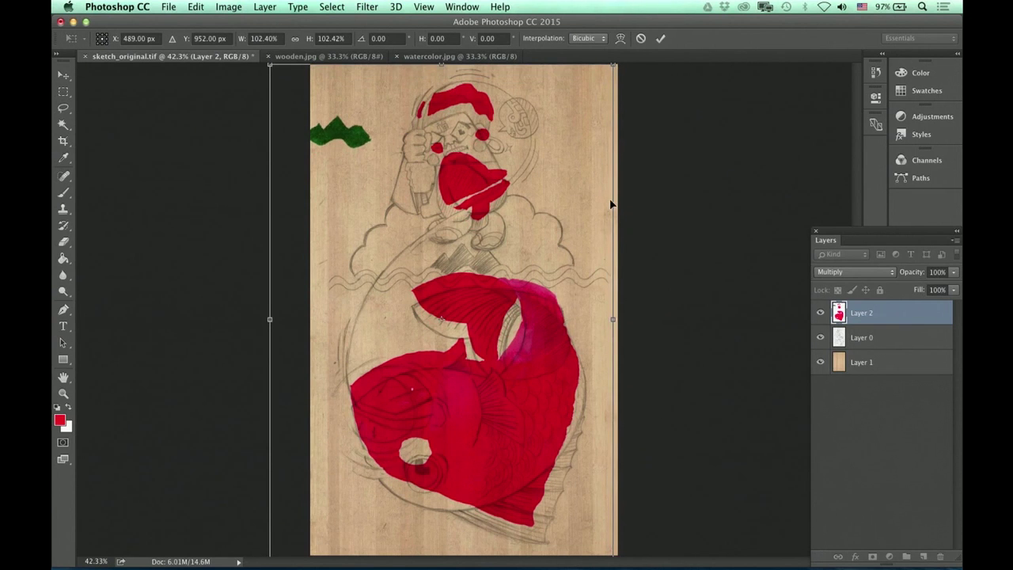
key("super+minus")
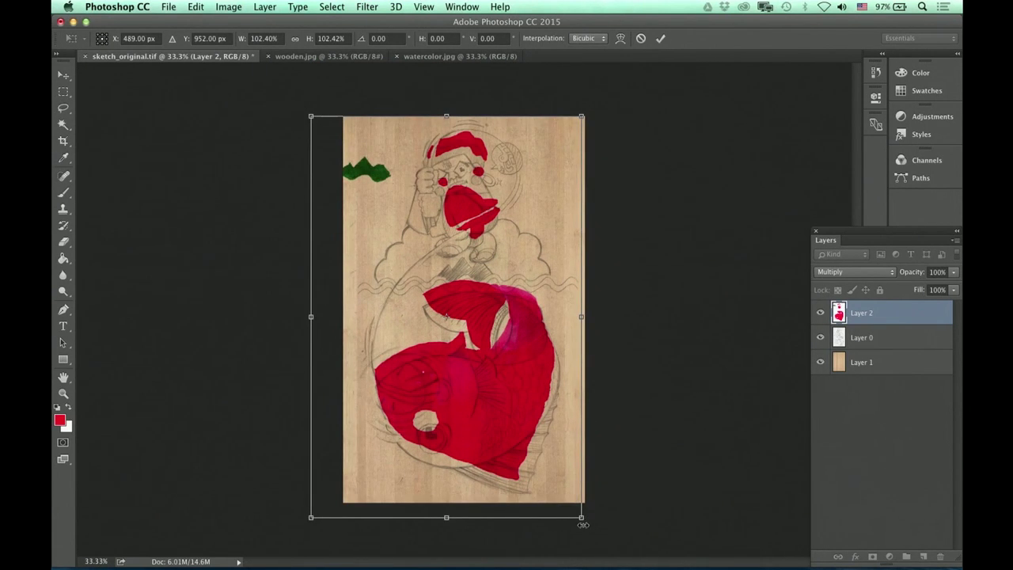
left_click_drag(581, 517, 602, 536)
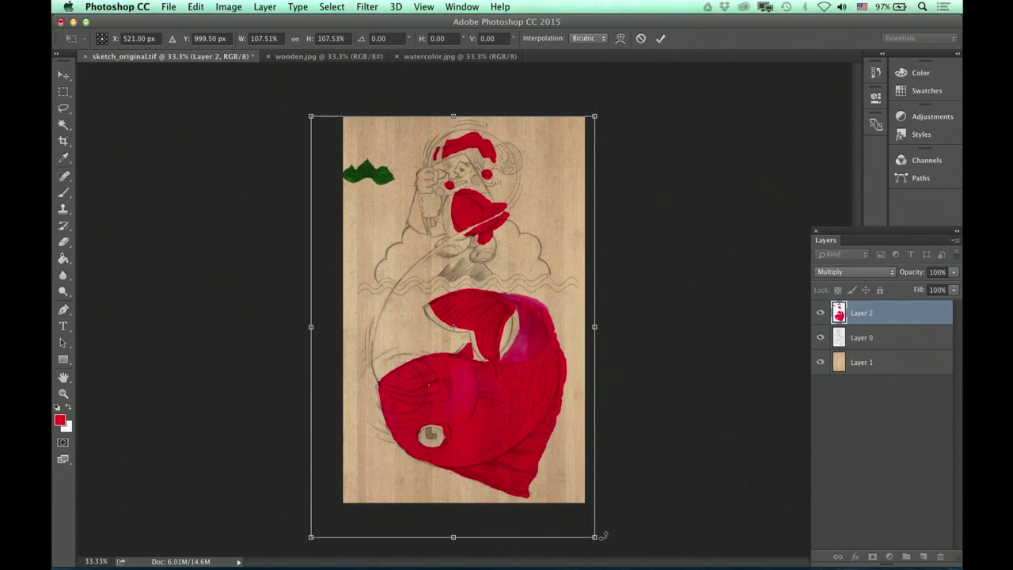
key("Return")
key("super+z")
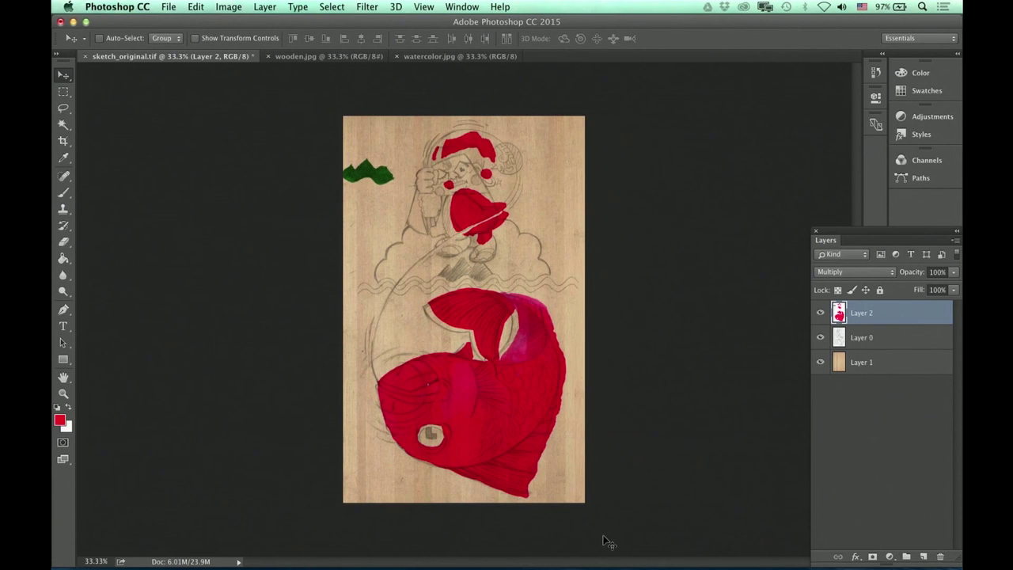
key("super+z")
key("super+z")
key("super+z")
key("super+z")
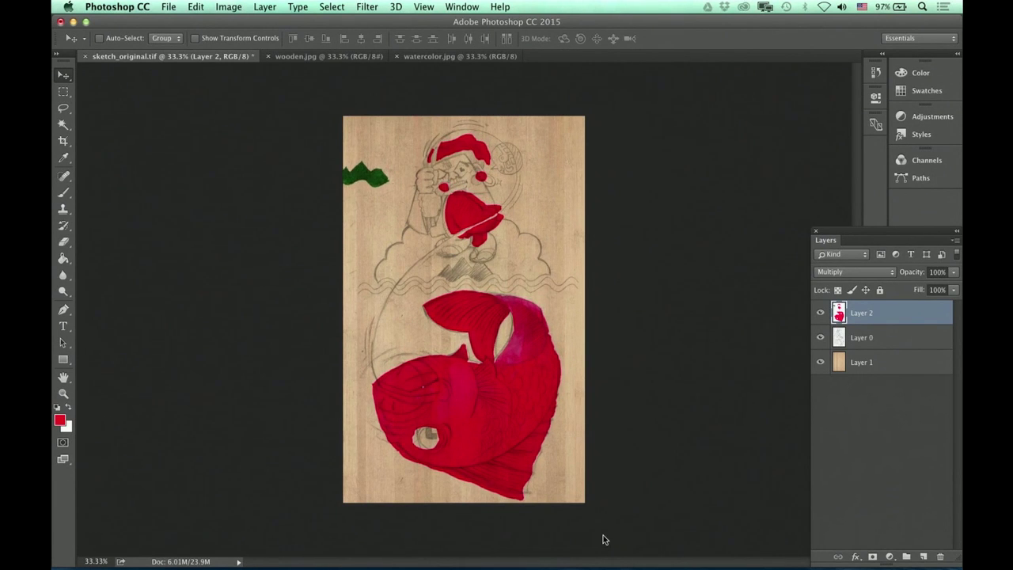
key("super+z")
key("super+z")
key("super+z")
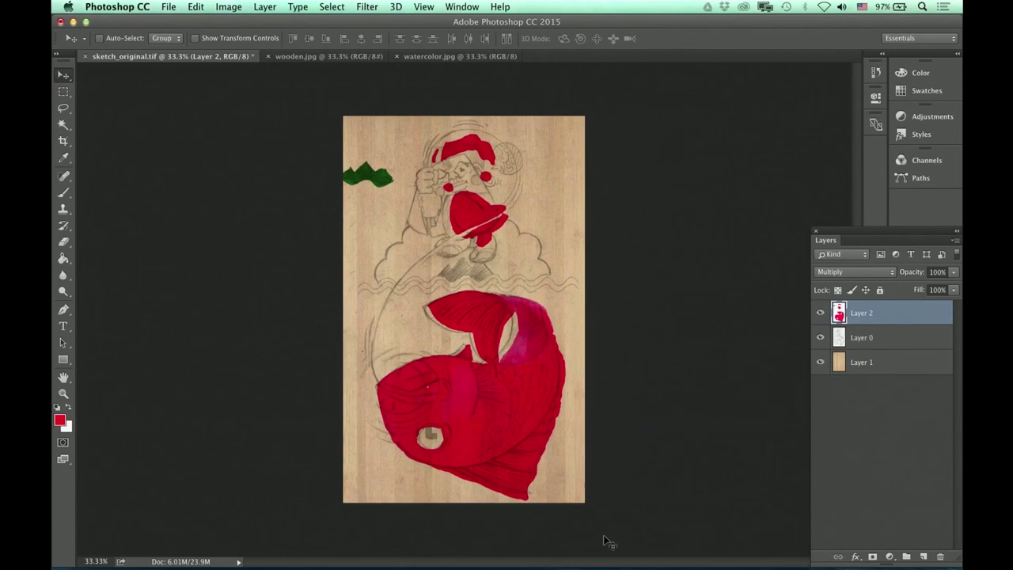
key("z")
mouse_move(384, 101)
left_mouse_down()
mouse_move(554, 279)
mouse_move(426, 145)
left_mouse_up()
Select the red paint around the Santa figure and shift it left and down onto the sketch.
left_click(64, 94)
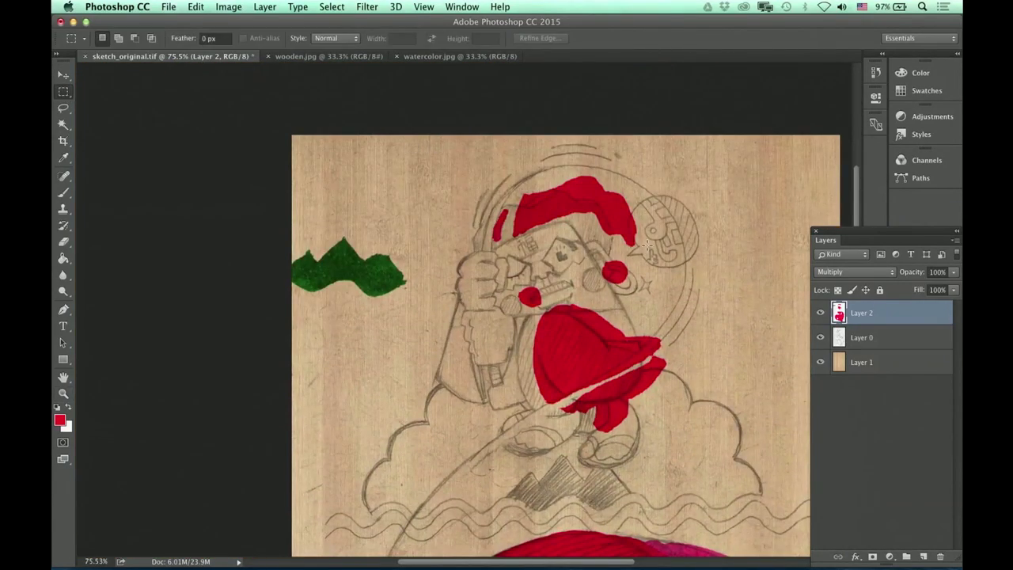
left_click_drag(461, 146, 711, 471)
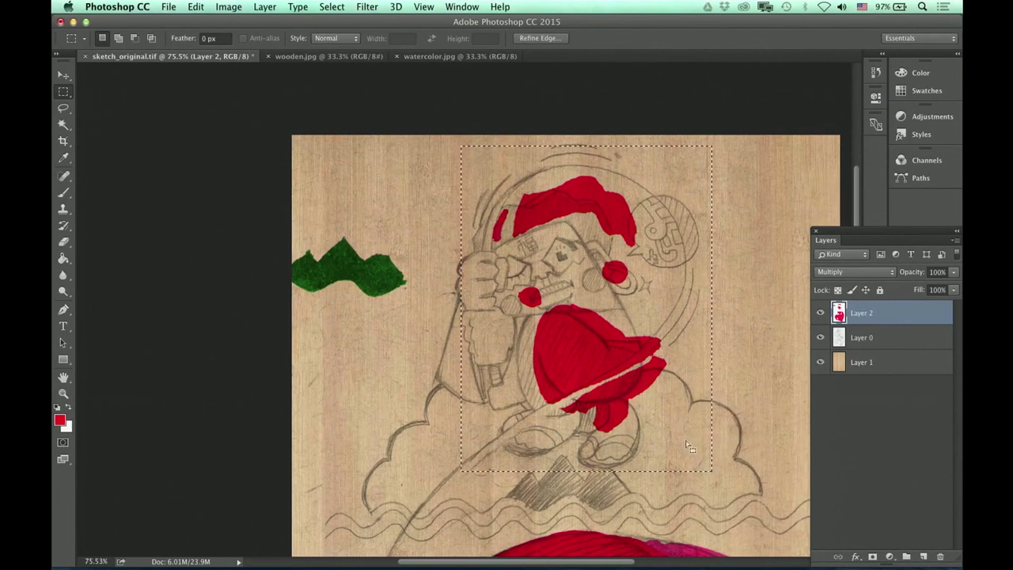
key("v")
left_click_drag(627, 384, 605, 388)
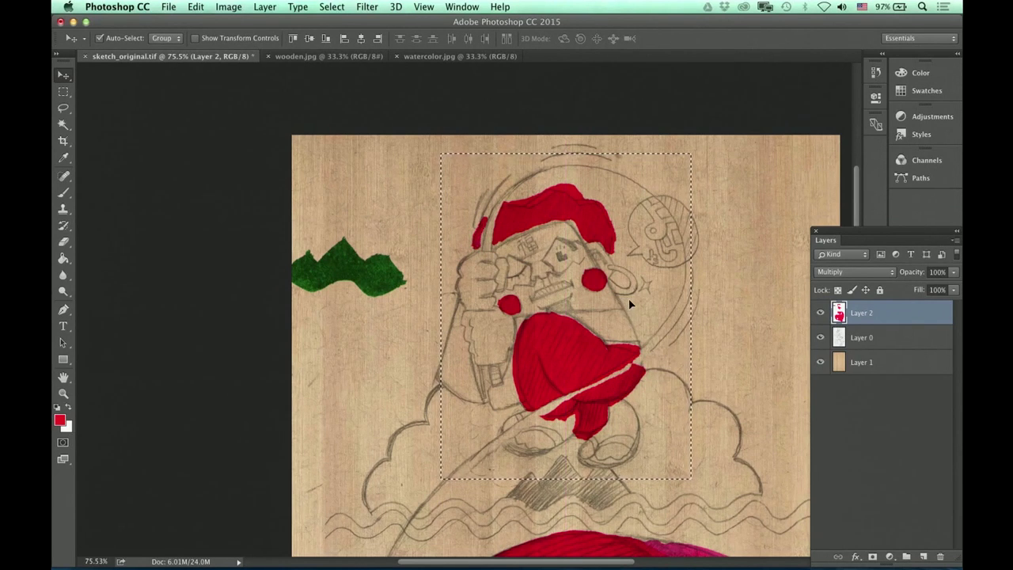
key("super+d")
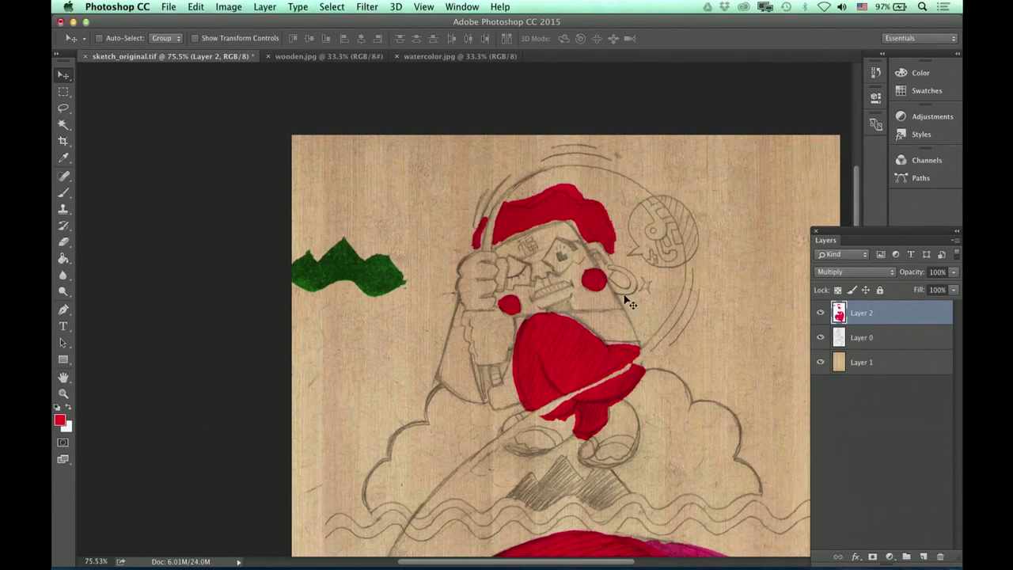
Select the green shape at the upper left and move it down just above the waves.
left_click(63, 92)
left_click_drag(411, 241, 279, 314)
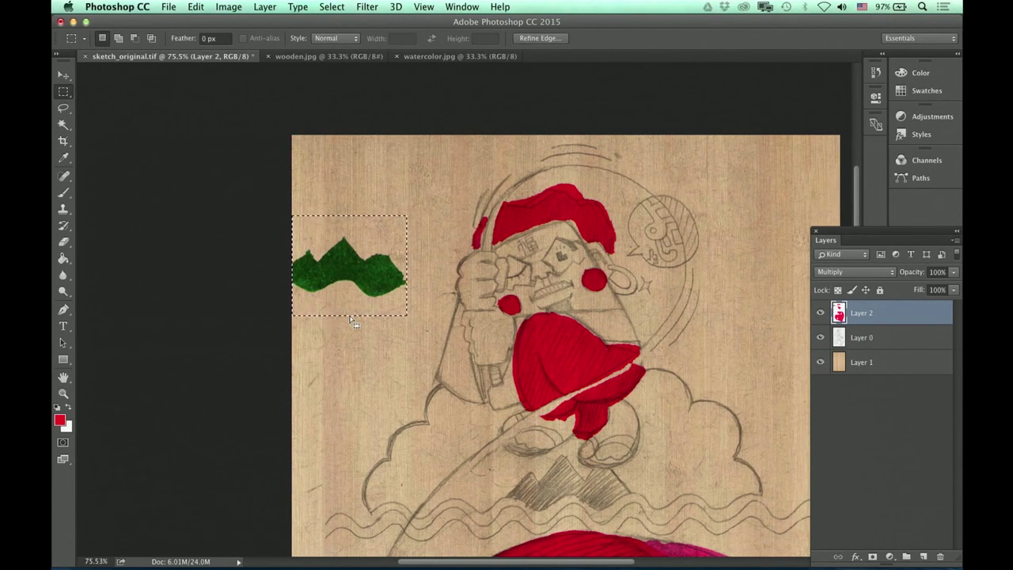
key("v")
left_click_drag(340, 289, 558, 508)
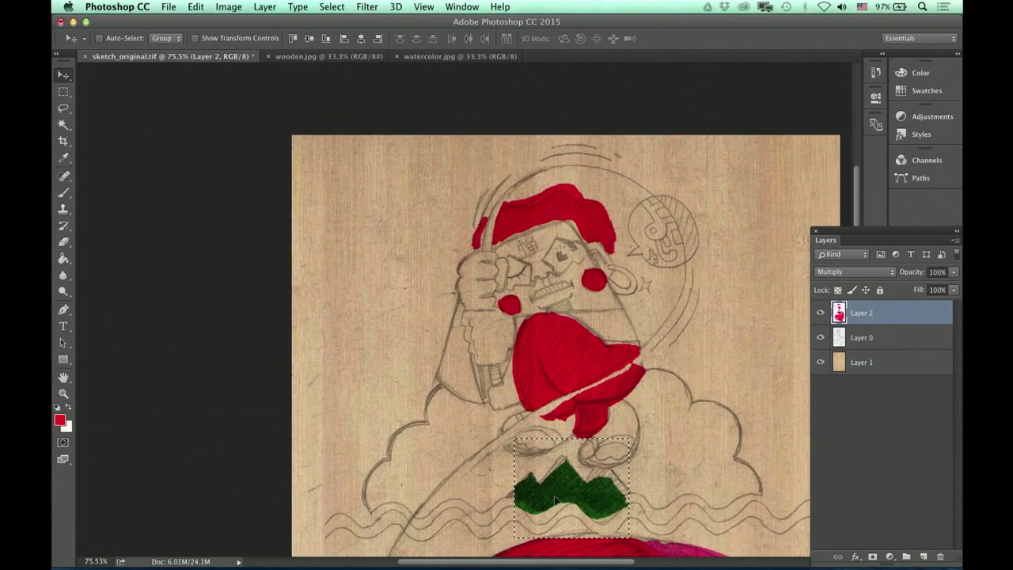
key("super+d")
key("super+minus")
key("super+minus")
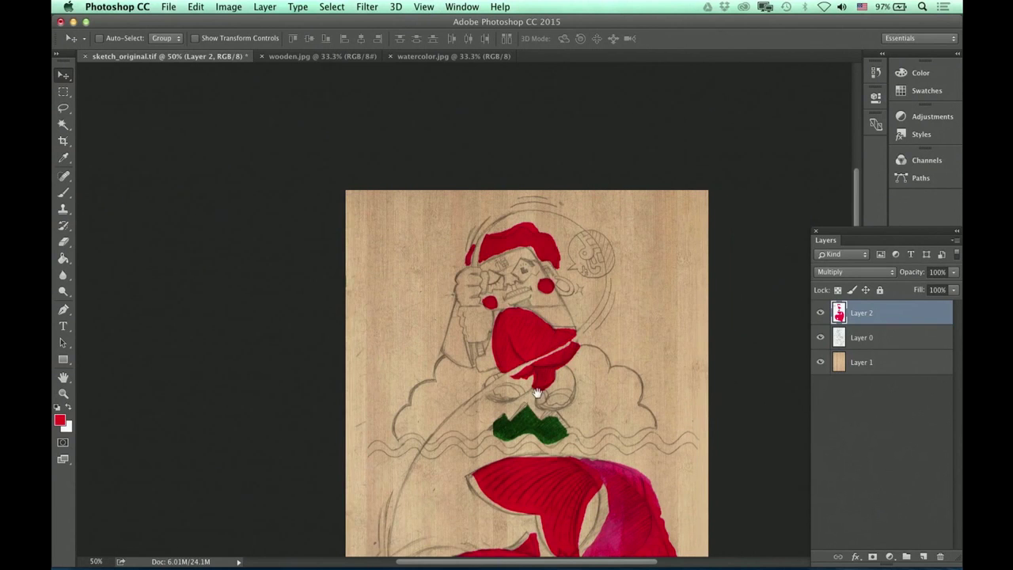
left_click_drag(537, 387, 494, 245)
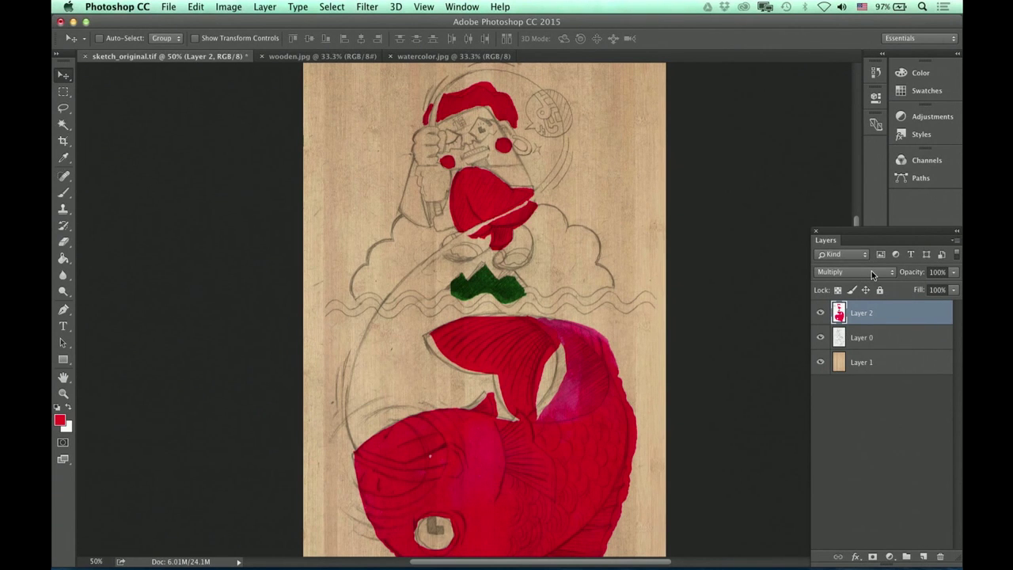
left_click(820, 313)
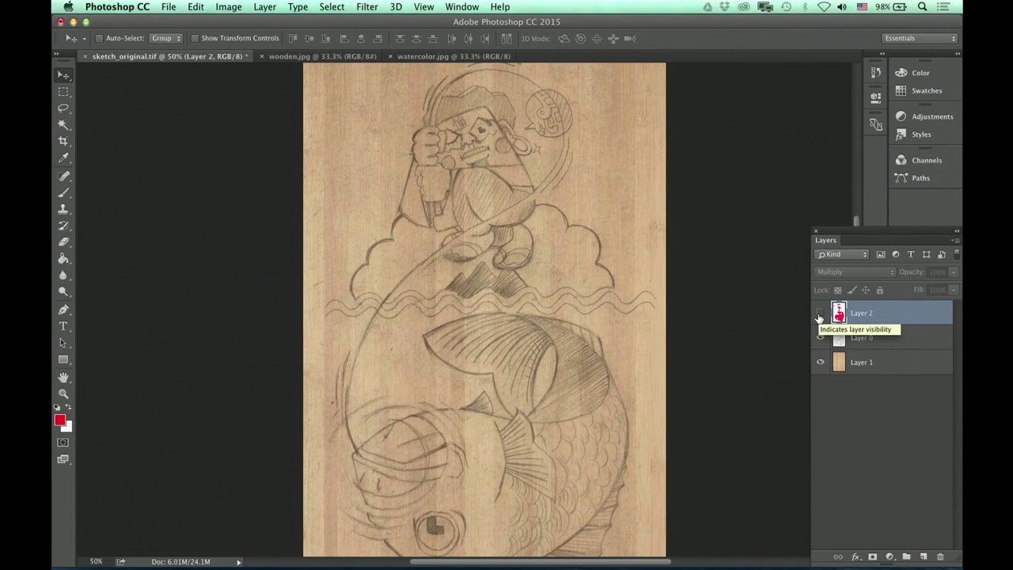
Show the paint layer again, then hide and reshow the wood texture background to compare.
left_click(820, 314)
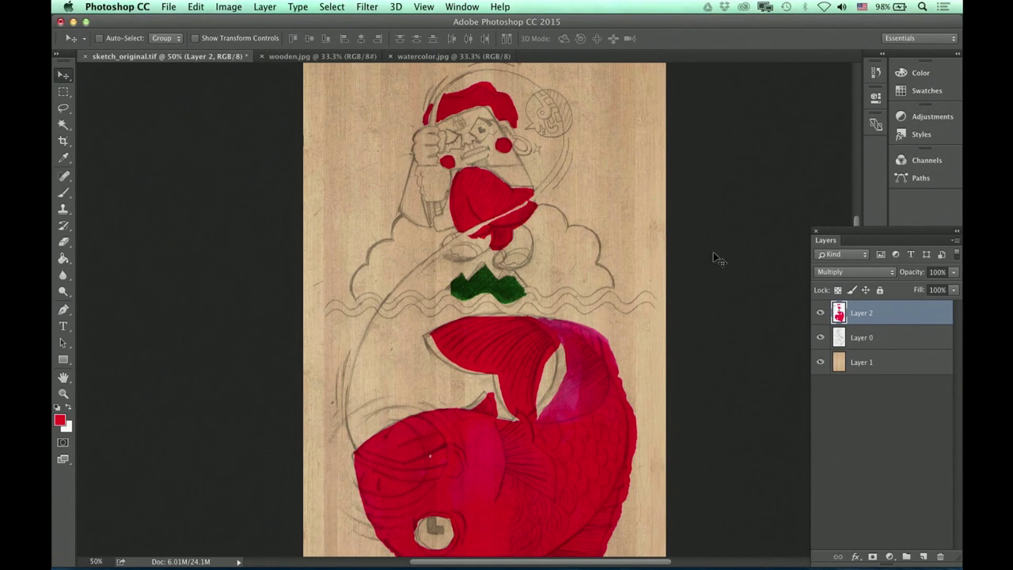
left_click(818, 363)
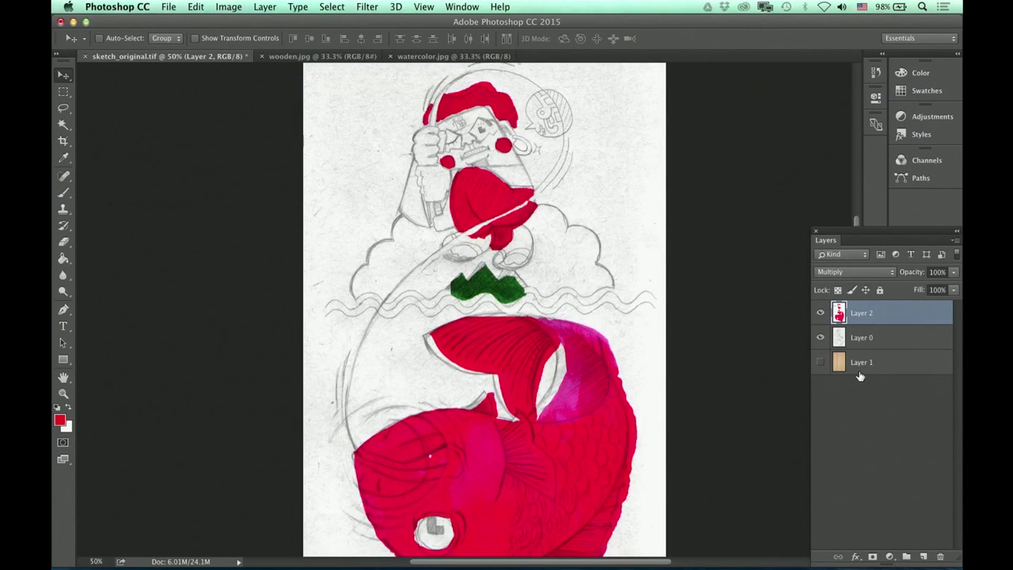
left_click(820, 364)
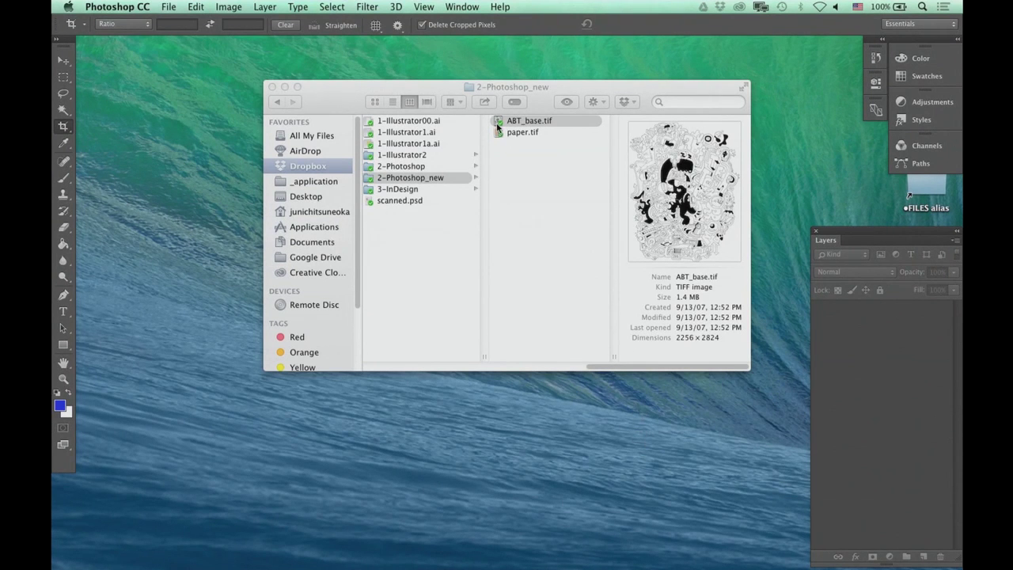
Open ABT_base.tif from the 2-Photoshop_new folder in Photoshop via the Dock icon.
left_click(530, 121)
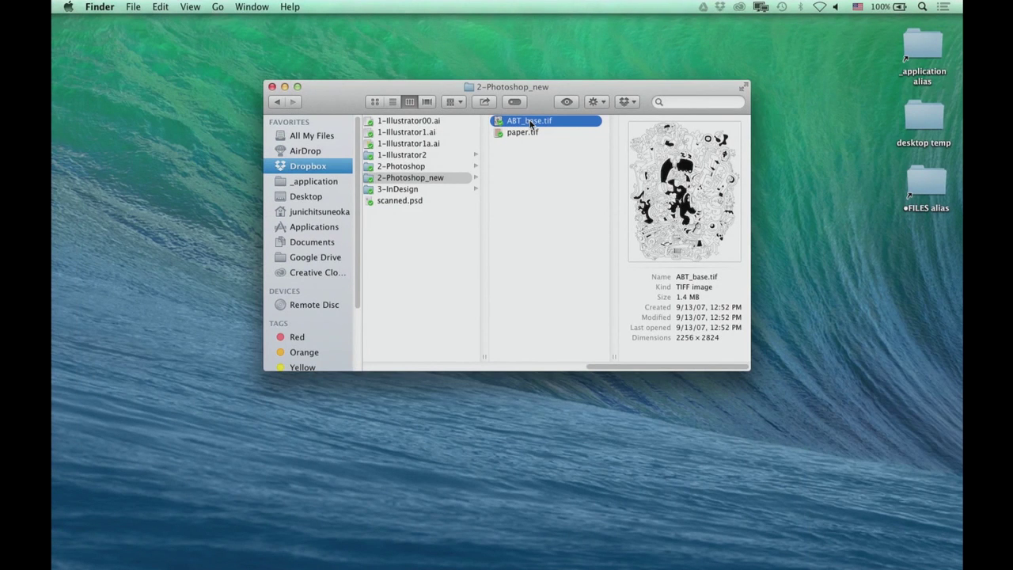
left_click_drag(530, 122, 773, 556)
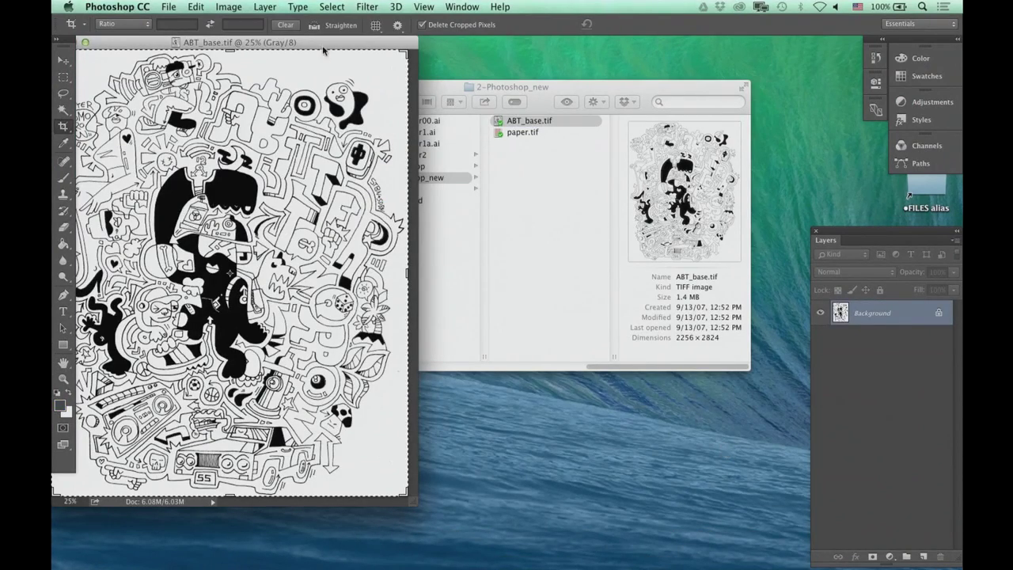
Reposition and enlarge the ABT_base.tif document window.
left_click_drag(327, 45, 394, 54)
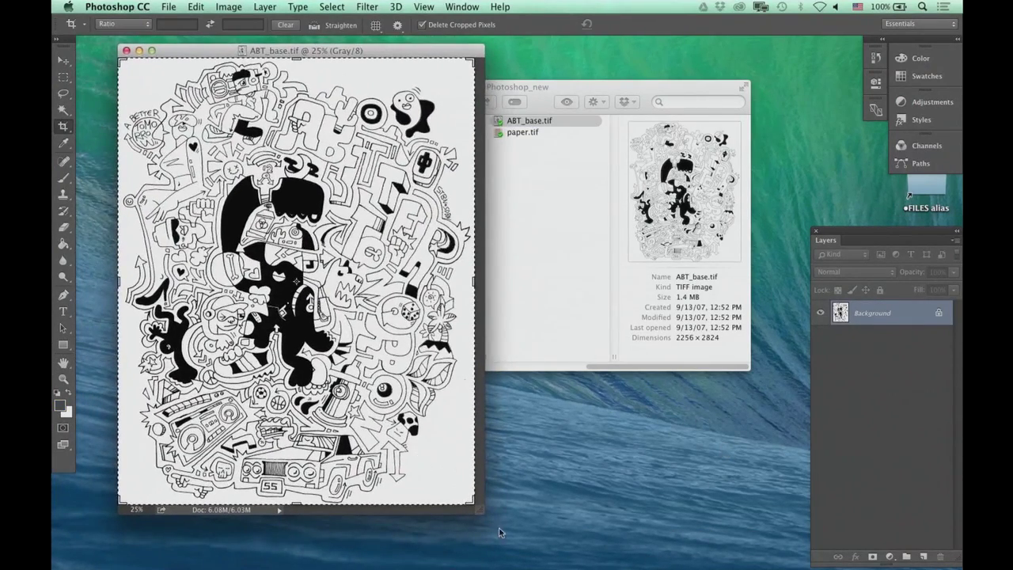
left_click_drag(483, 520, 774, 558)
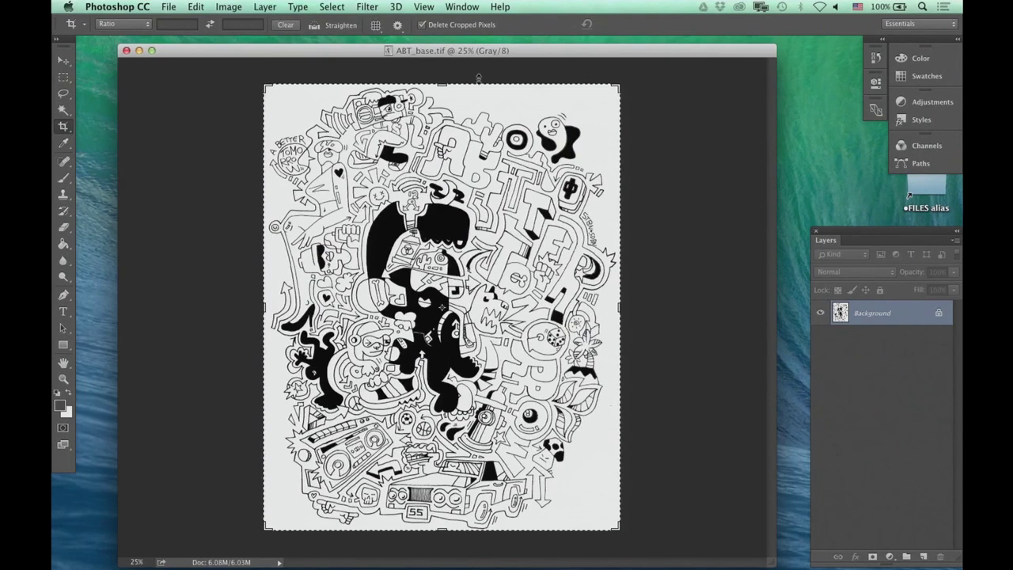
left_click_drag(528, 56, 499, 51)
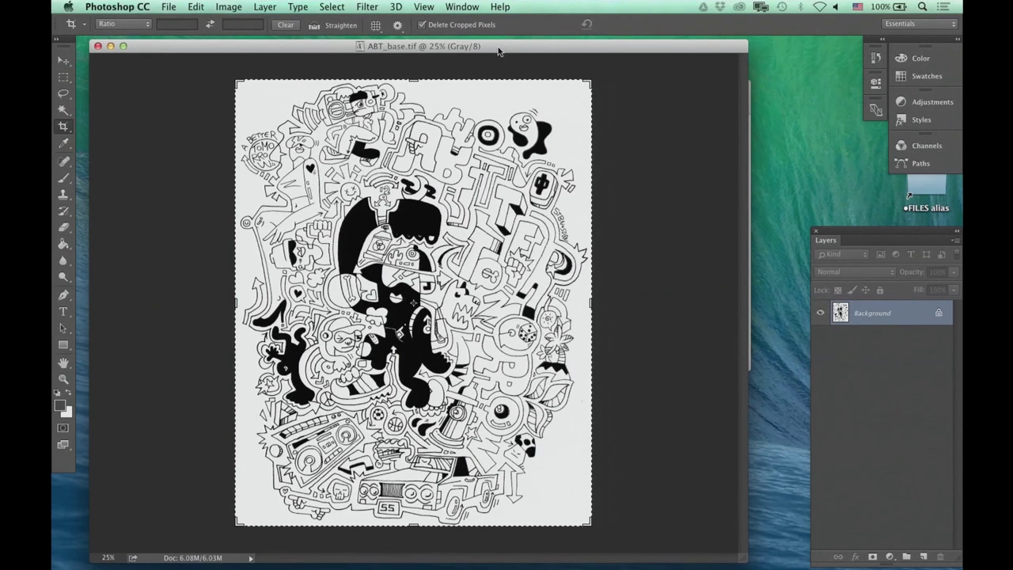
Open paper.tif from the project folder in Photoshop as well.
left_click(751, 93)
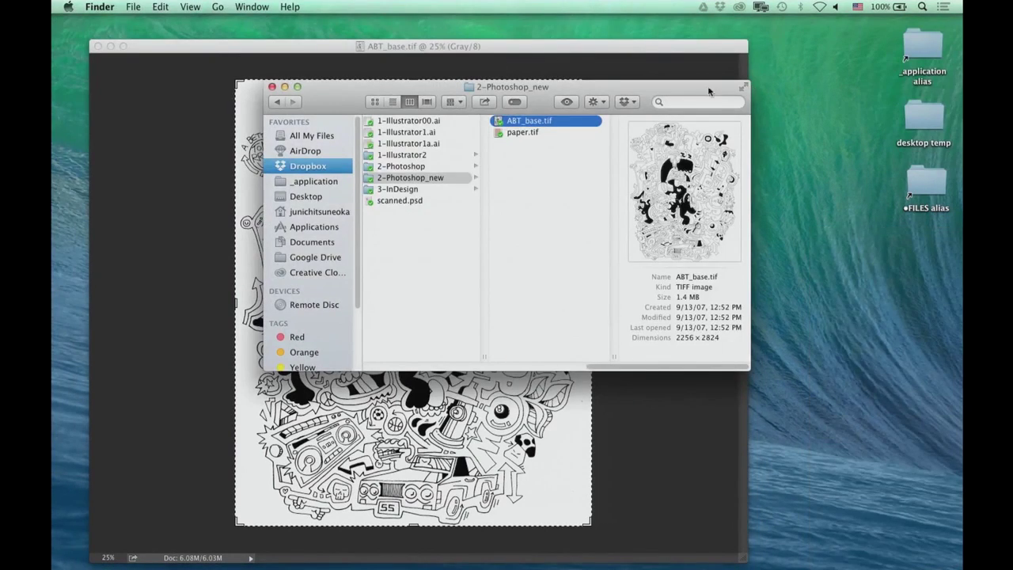
left_click(519, 134)
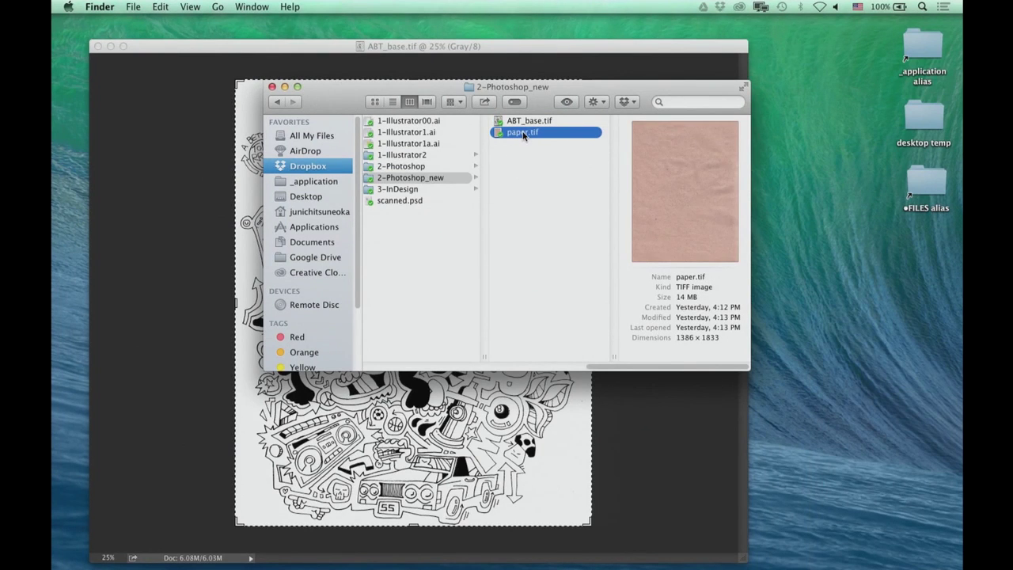
left_click_drag(523, 136, 775, 548)
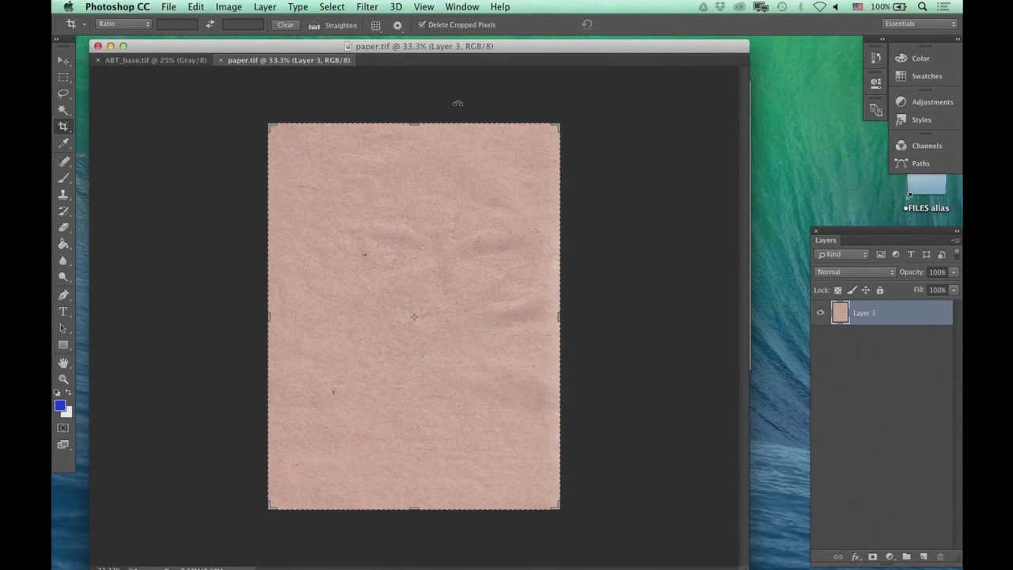
Float paper.tif and try copying its layer into ABT_base.tif, then undo the grey result.
left_click_drag(321, 59, 475, 119)
left_click_drag(828, 316, 303, 237)
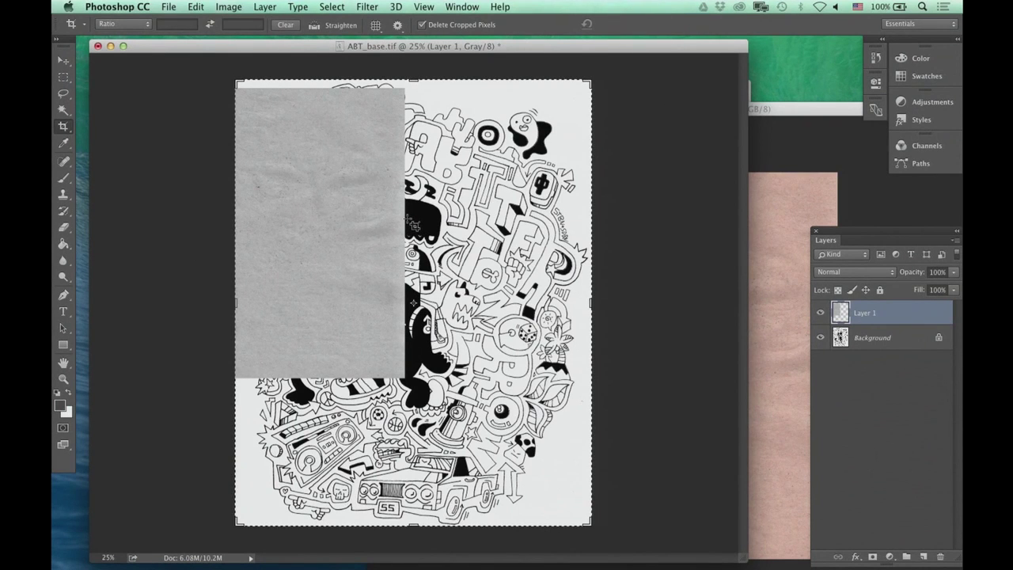
key("super+z")
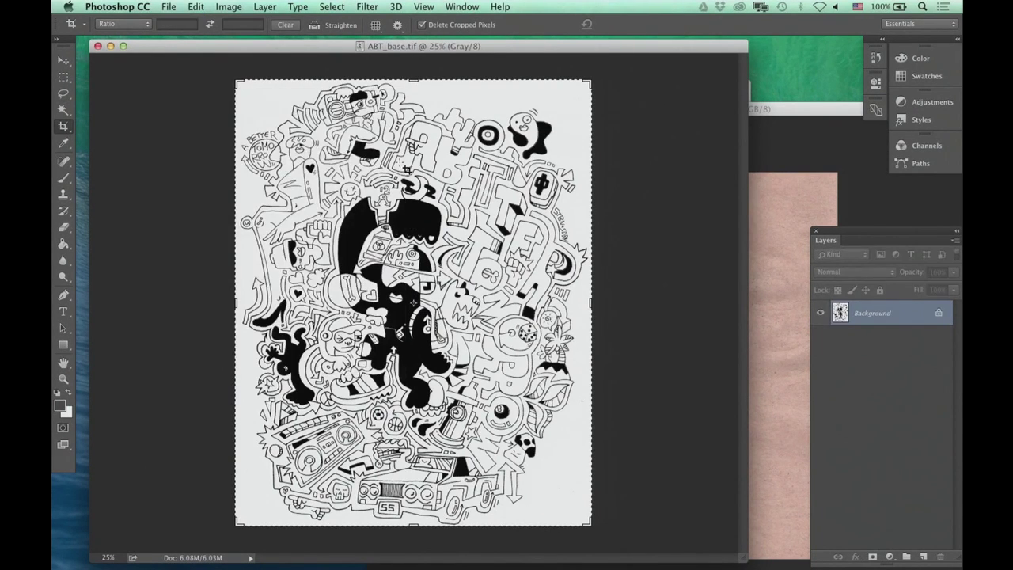
Change ABT_base.tif's mode from Grayscale to RGB Color.
left_click(234, 8)
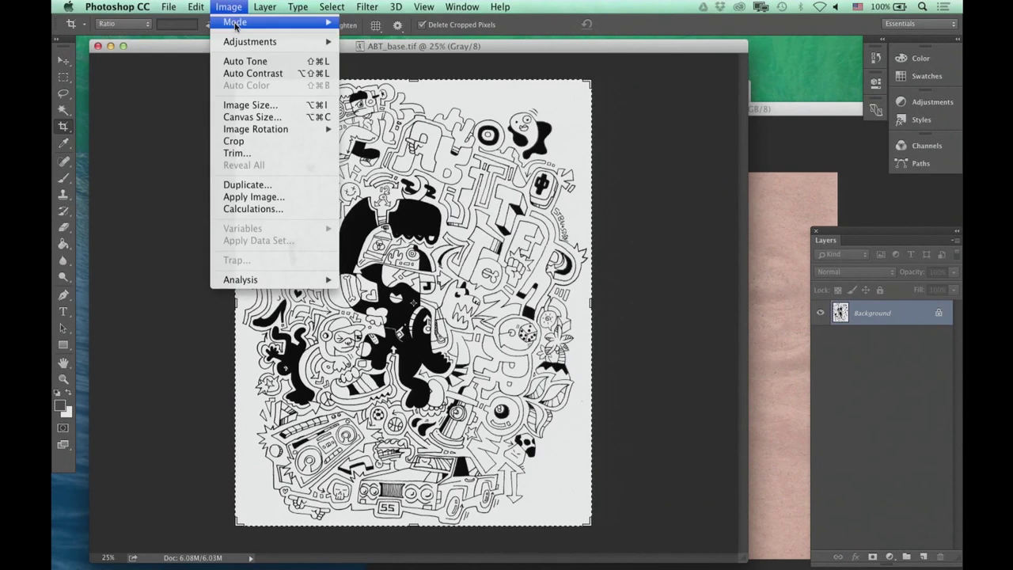
mouse_move(234, 27)
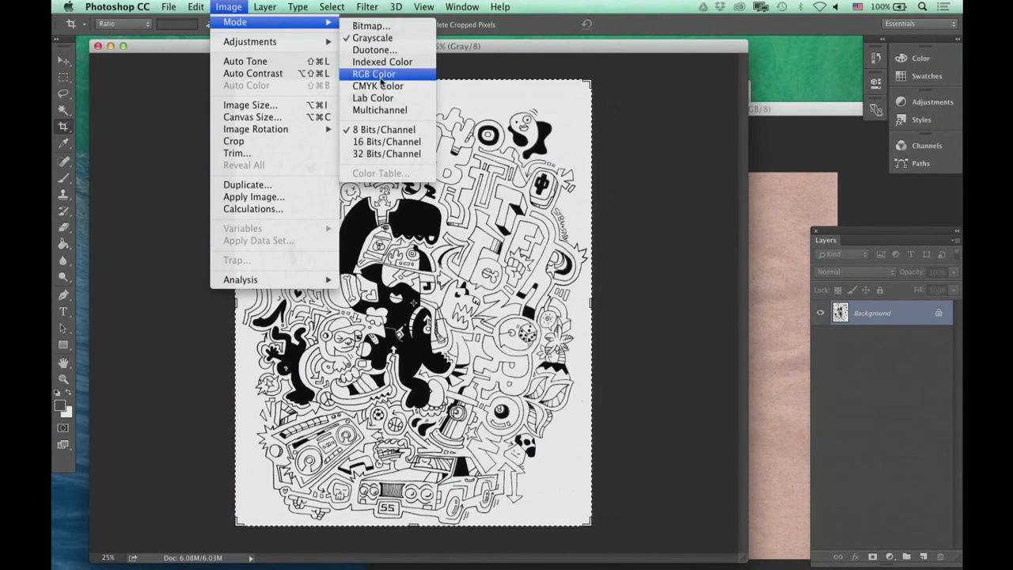
left_click(381, 75)
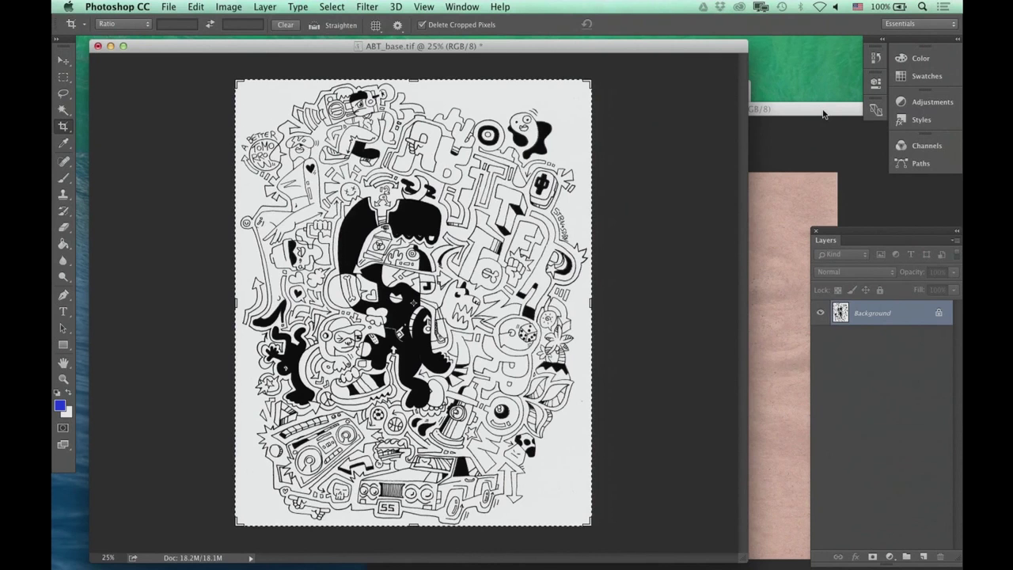
Copy the pink paper layer into ABT_base.tif and centre it on the page.
left_click(804, 115)
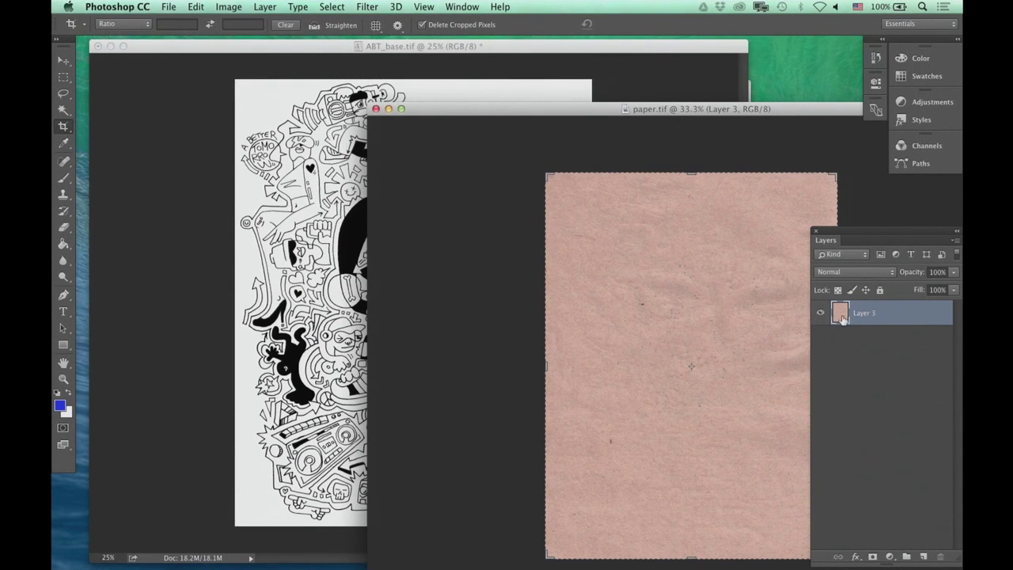
left_click_drag(840, 316, 308, 229)
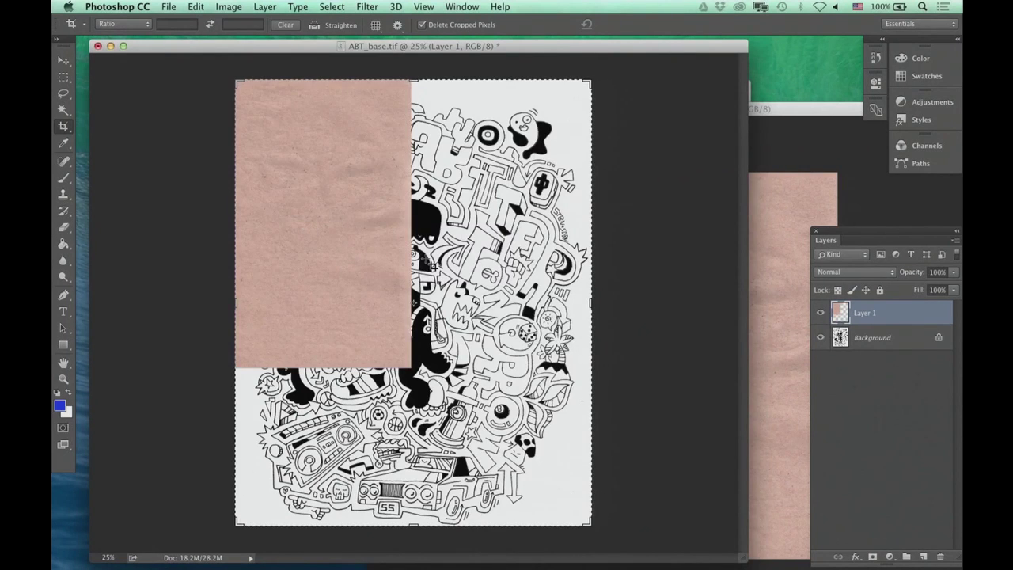
key("v")
left_click_drag(412, 260, 492, 319)
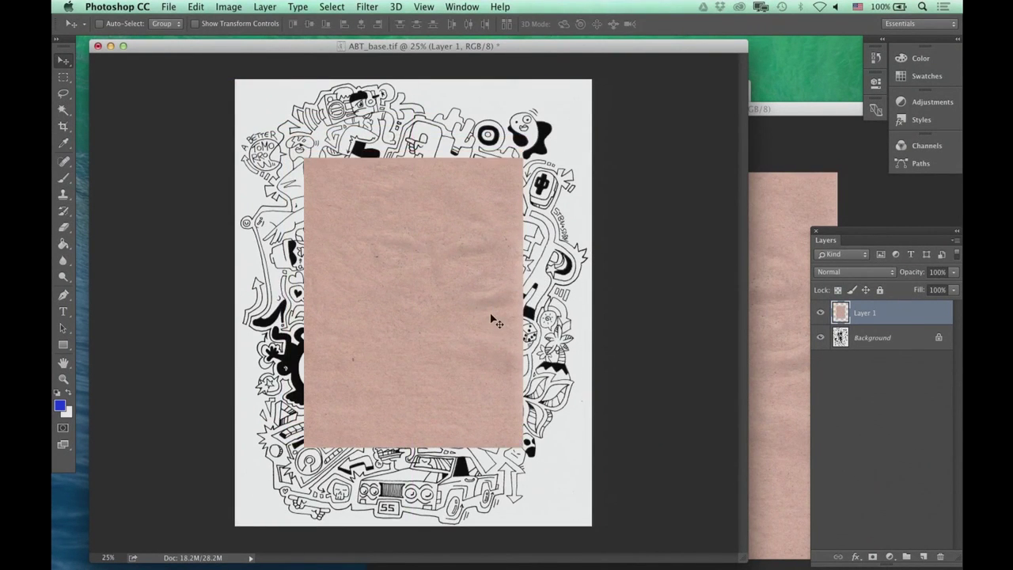
Scale the paper up to about 166.67% so it covers the whole doodle.
key("super+t")
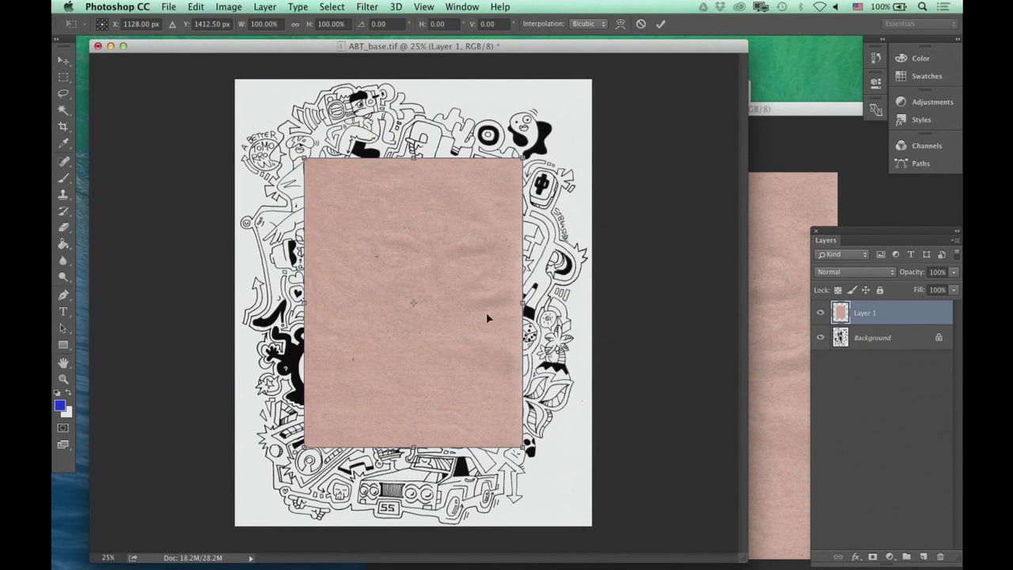
left_click_drag(523, 449, 599, 547)
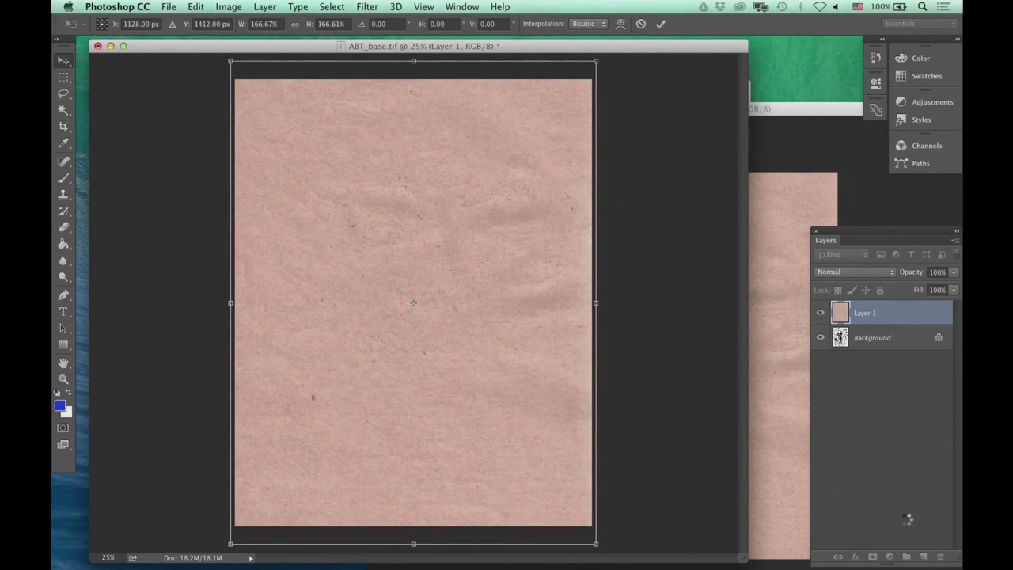
key("Return")
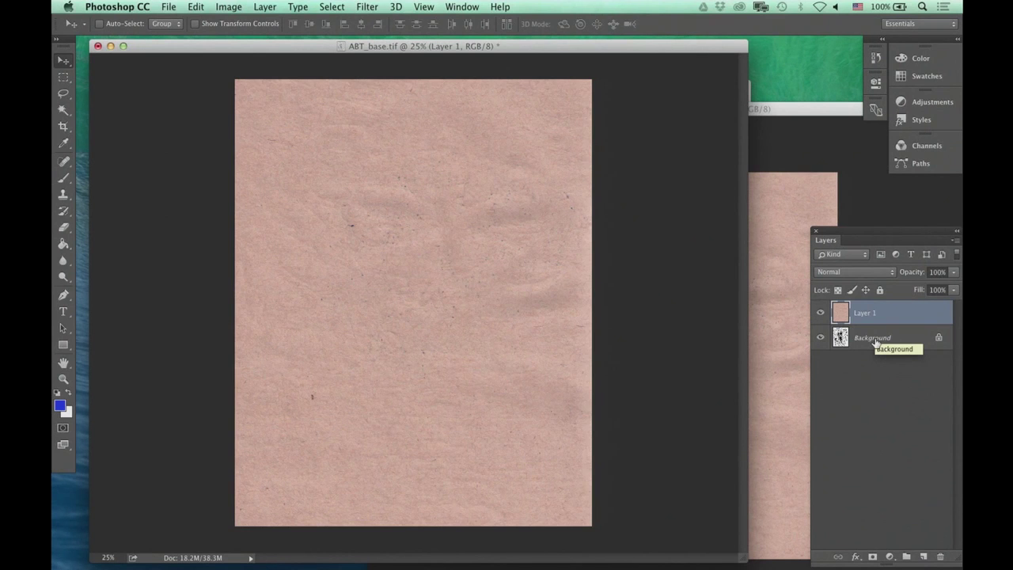
Unlock the Background into Layer 0 and move the paper Layer 1 beneath it.
double_click(874, 338, "alt")
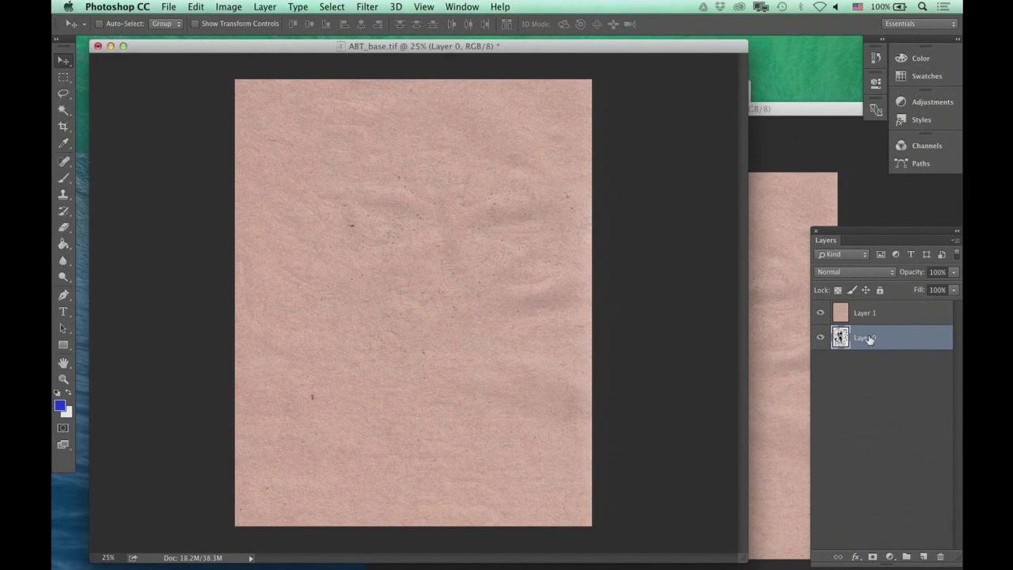
left_click(884, 315)
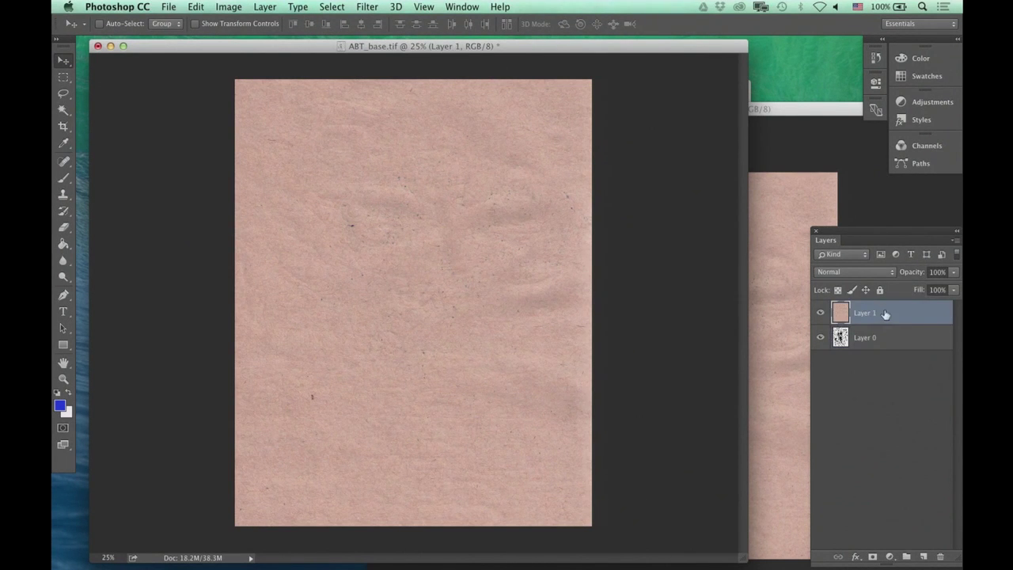
left_click_drag(887, 315, 884, 352)
Set the drawing Layer 0's blend mode to Multiply.
left_click(896, 317)
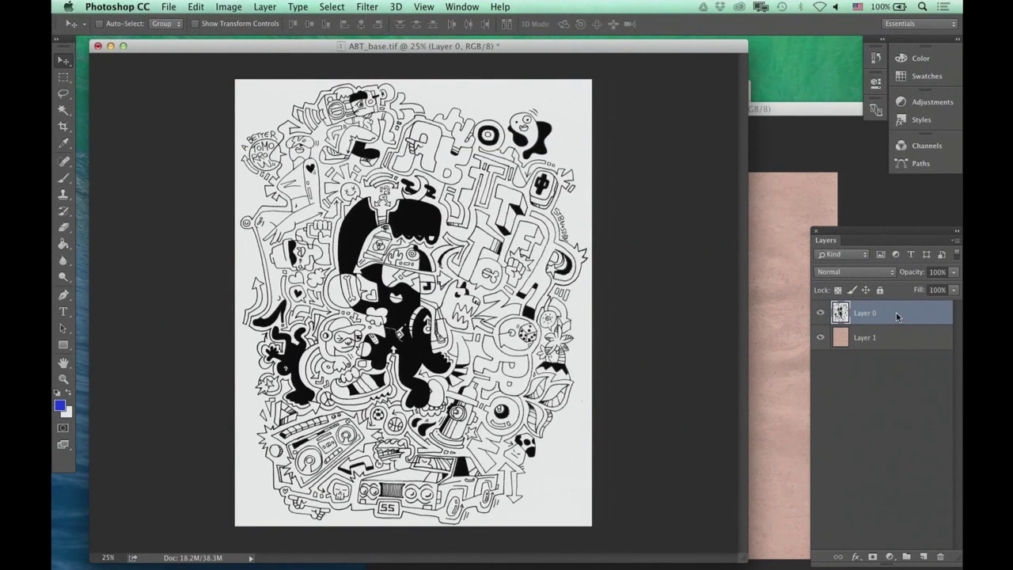
left_click(862, 273)
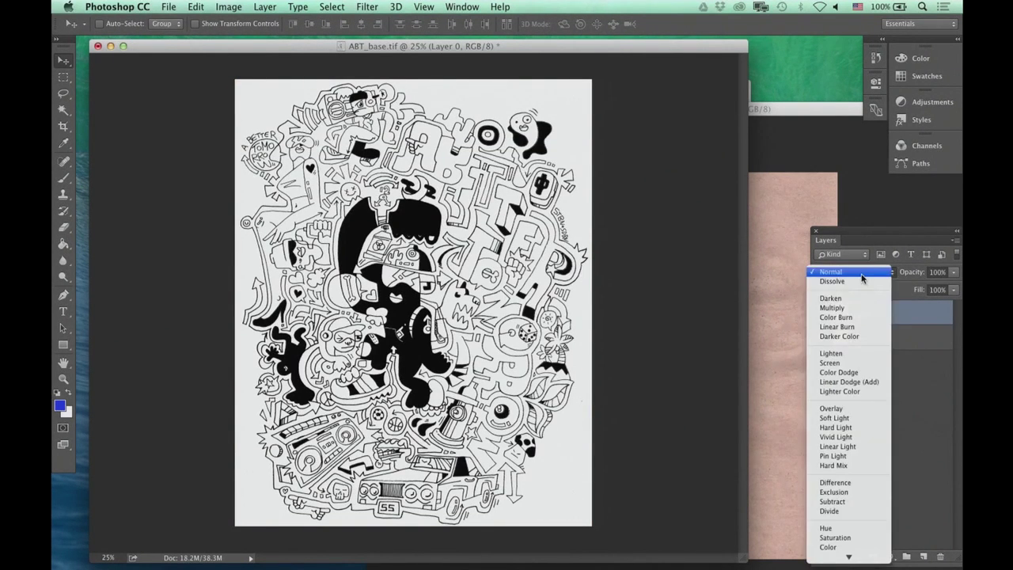
left_click(848, 308)
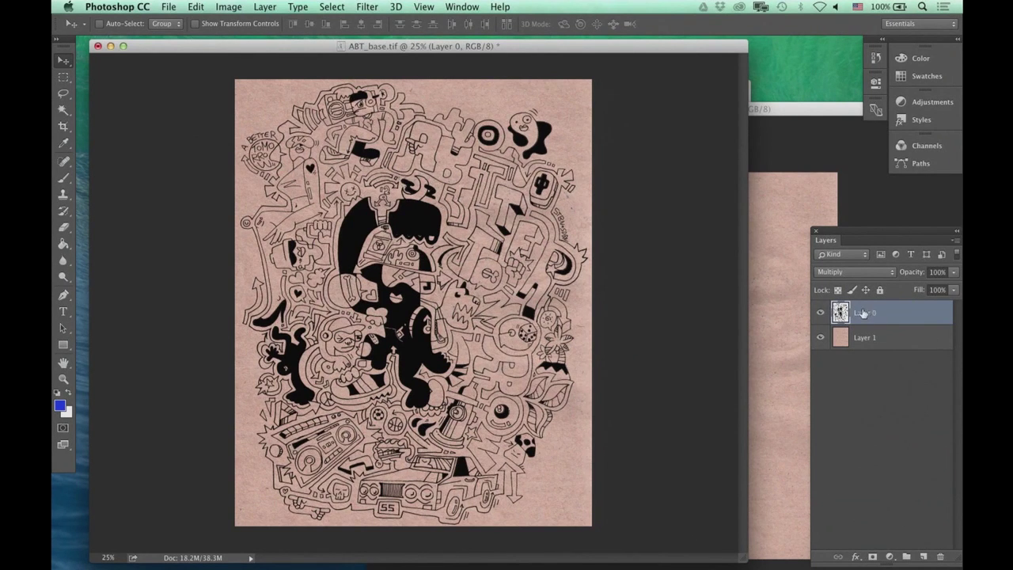
Add Layer 2 above the drawing and Paint Bucket fill it entirely with red.
left_click(923, 557)
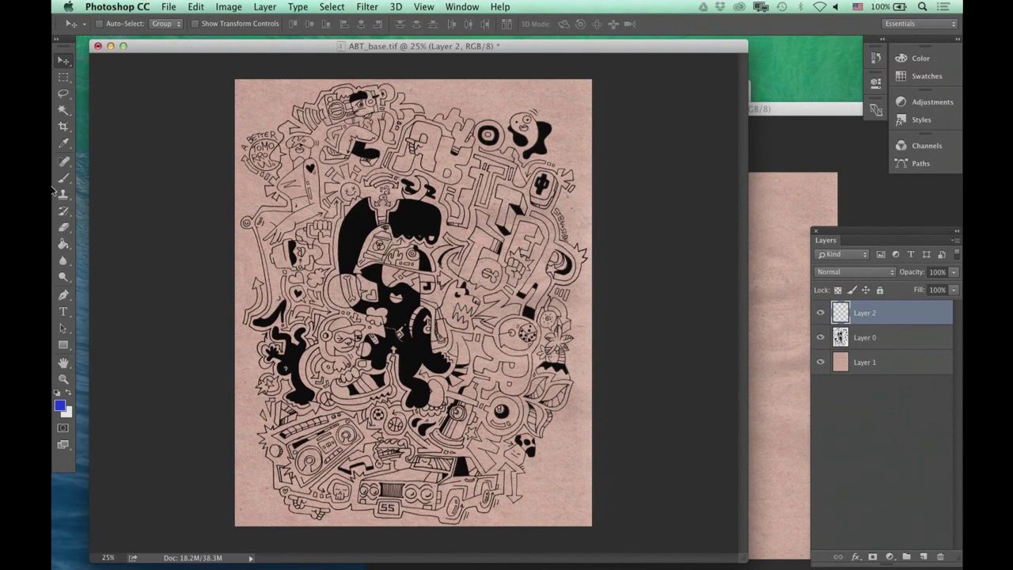
left_click(64, 245)
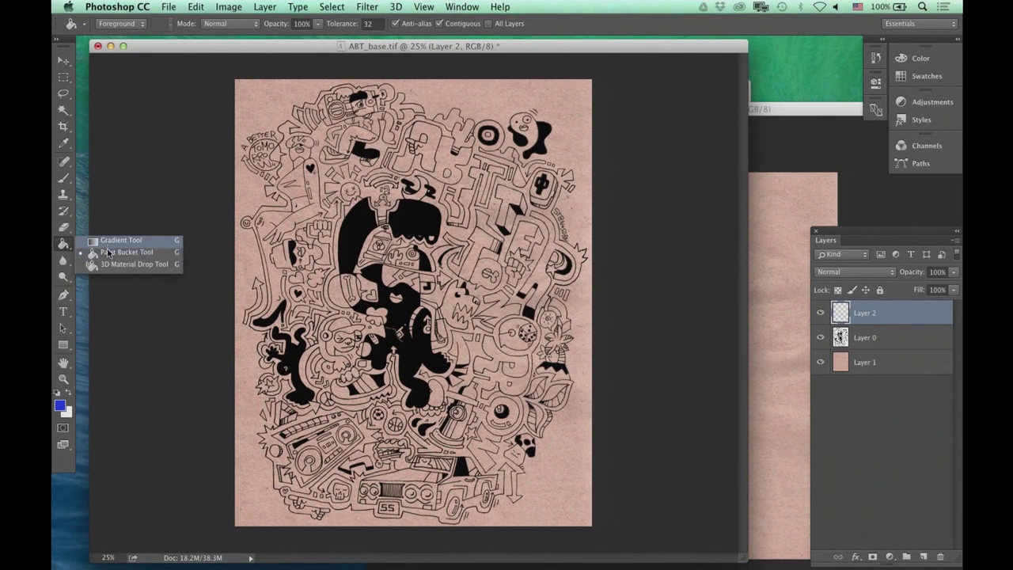
left_click(64, 409)
left_click(61, 406)
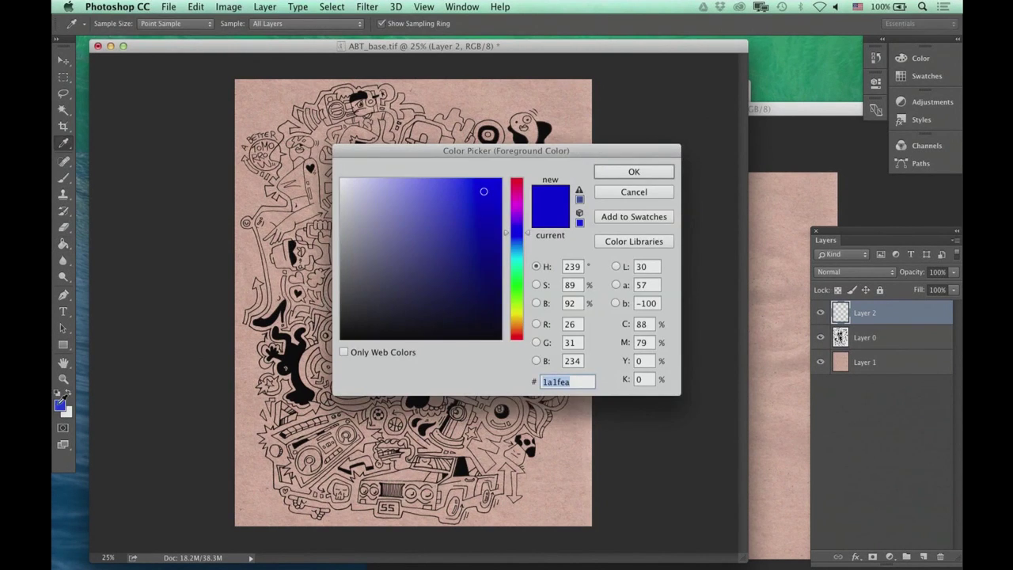
left_click(518, 186)
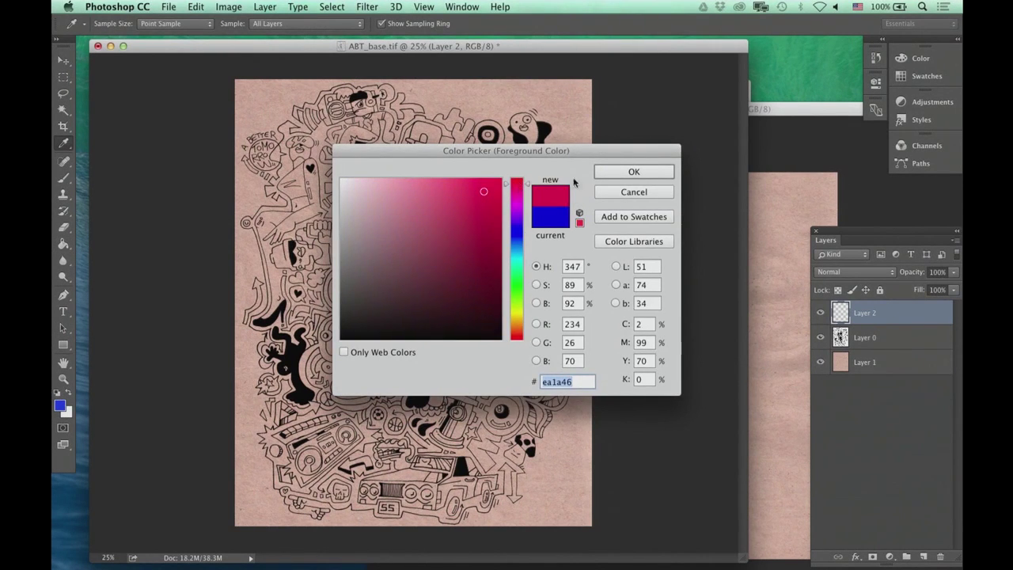
left_click(616, 176)
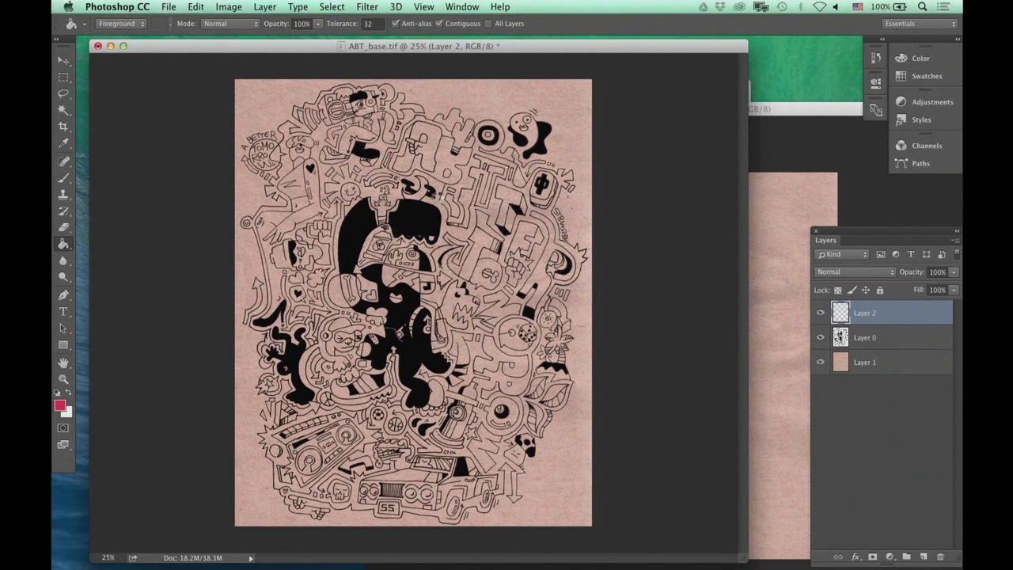
left_click(431, 193)
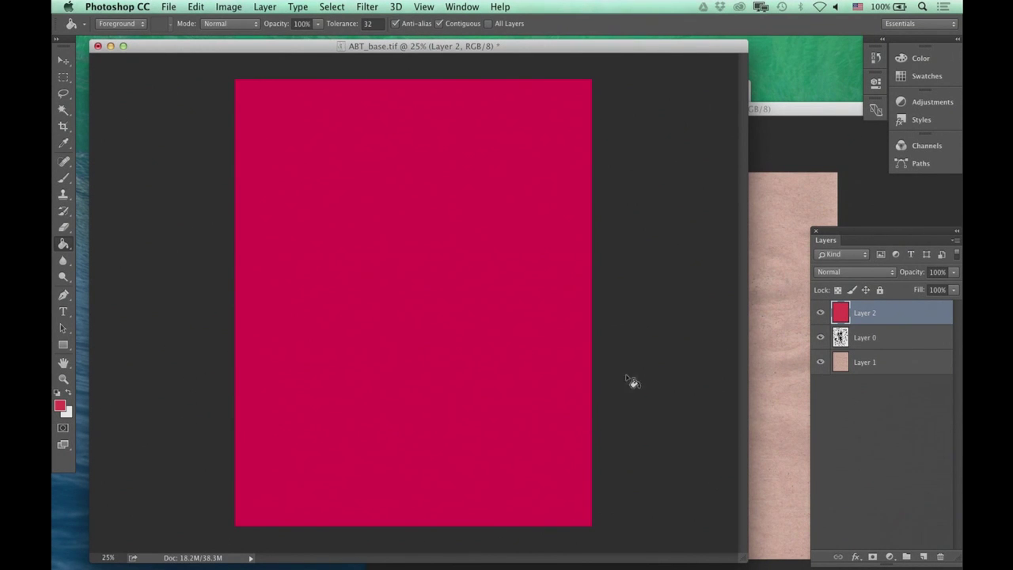
Set Layer 2's blend mode to Screen so the ink lines turn crimson.
left_click(887, 273)
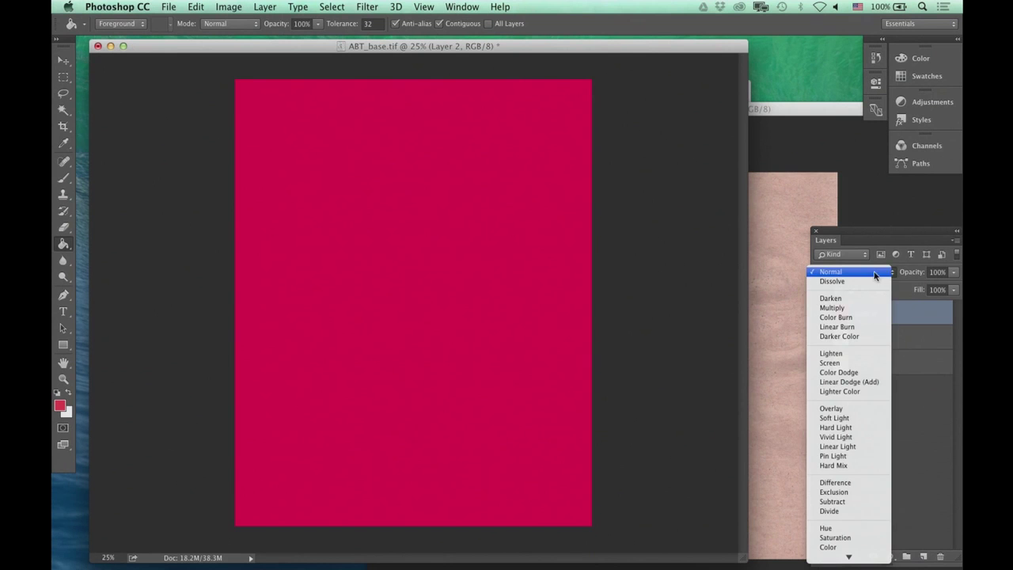
left_click(839, 363)
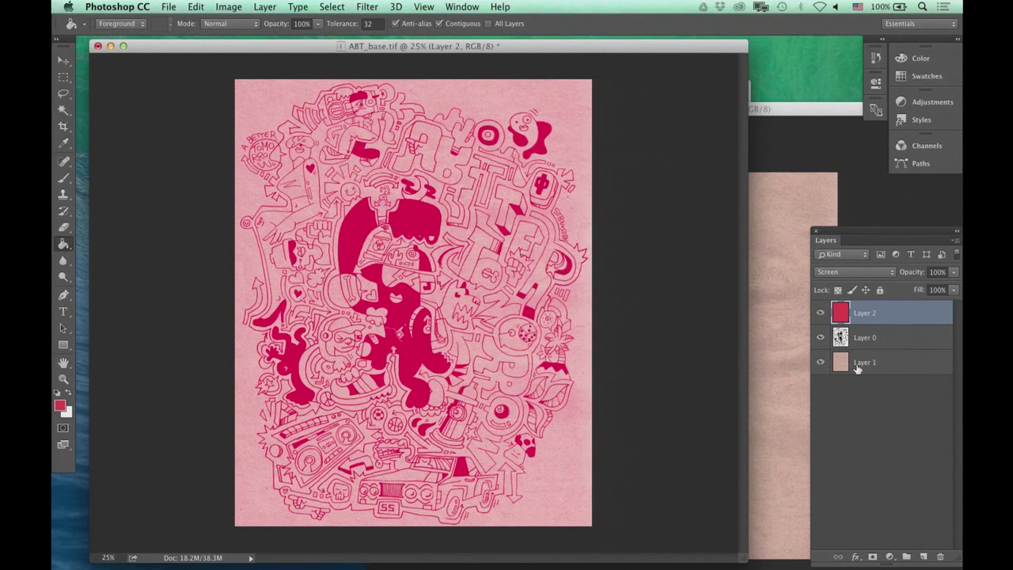
Clip Layer 2 to the drawing layer and set the foreground colour to blue.
left_click(873, 323, "alt")
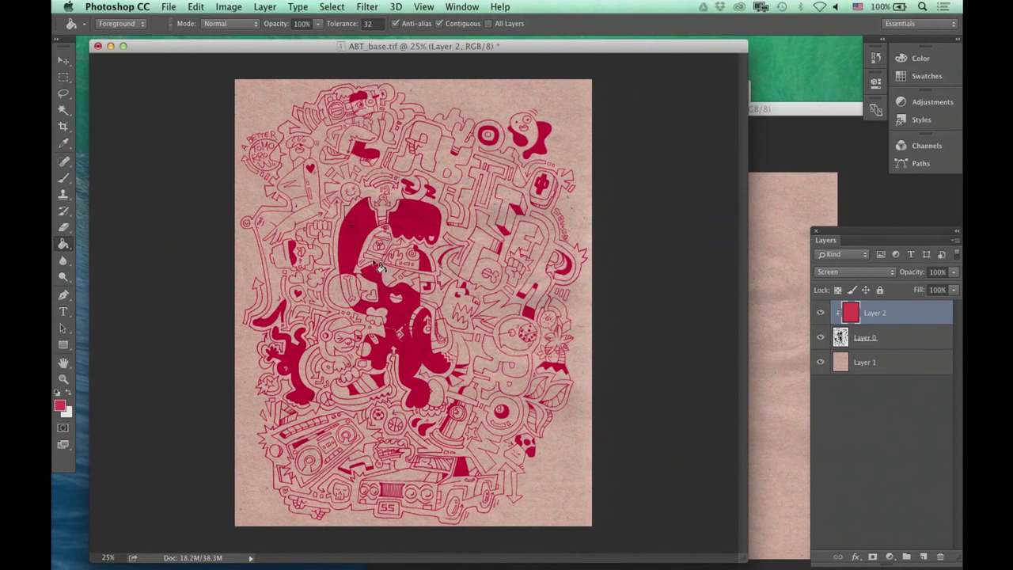
left_click(59, 405)
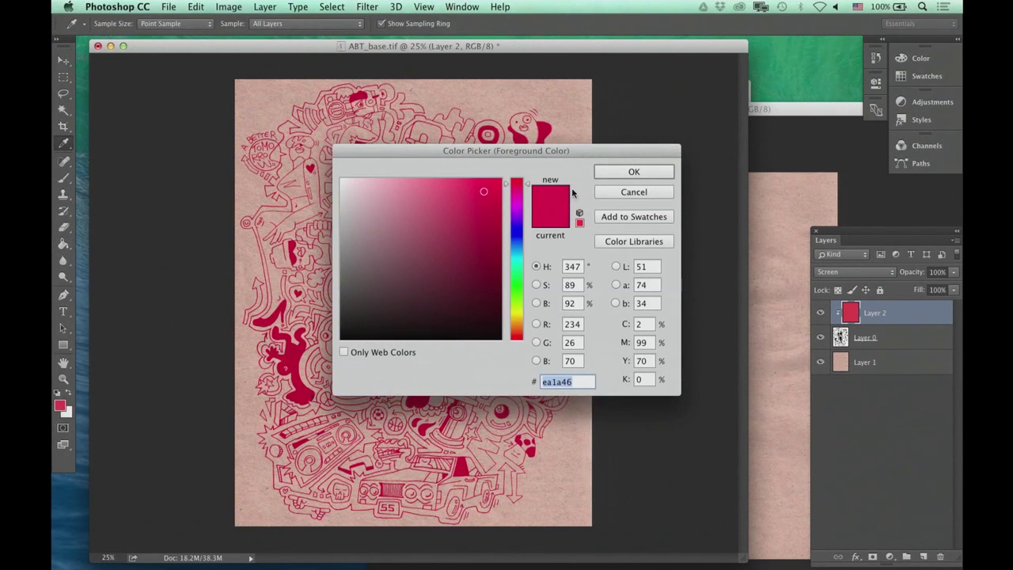
left_click(516, 231)
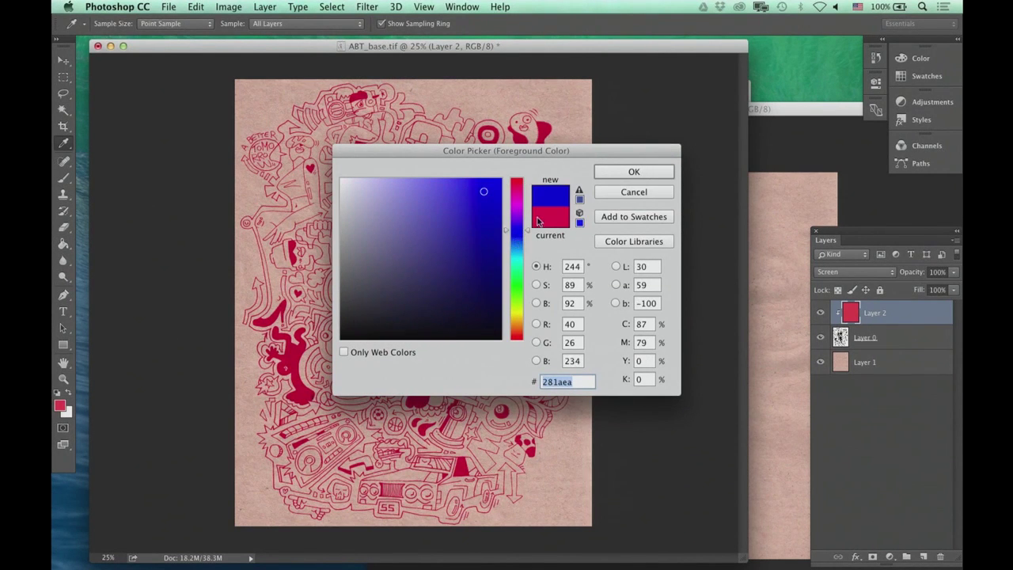
left_click(622, 174)
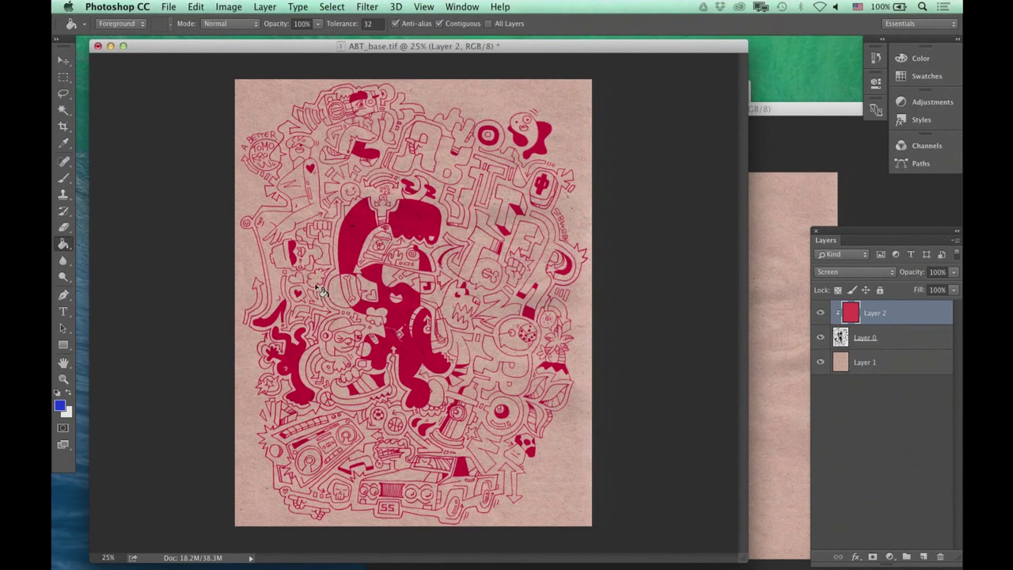
Refill Layer 2 with blue and check the drawing layer's blending.
left_click(369, 234)
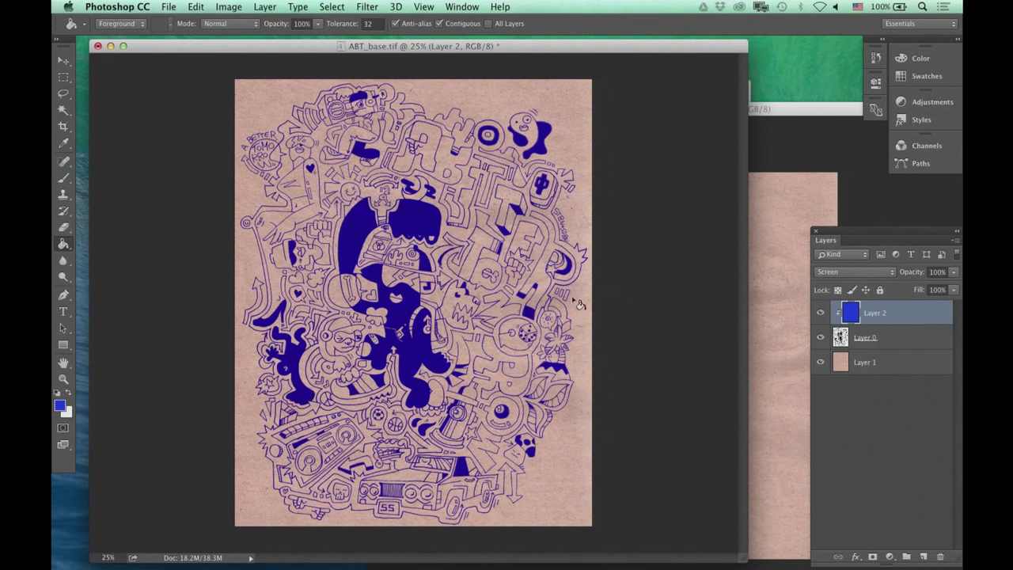
left_click(891, 339)
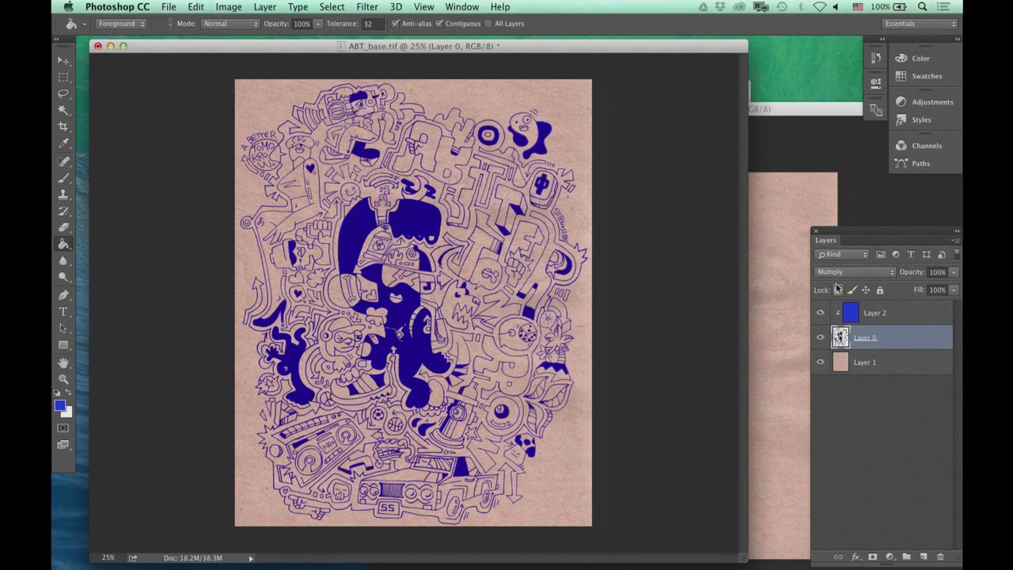
left_click(895, 315)
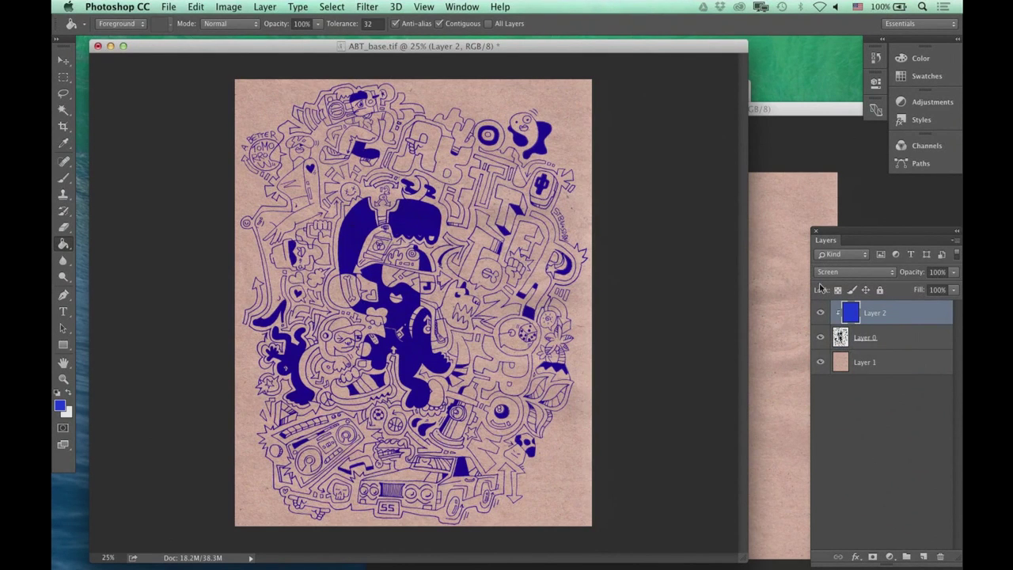